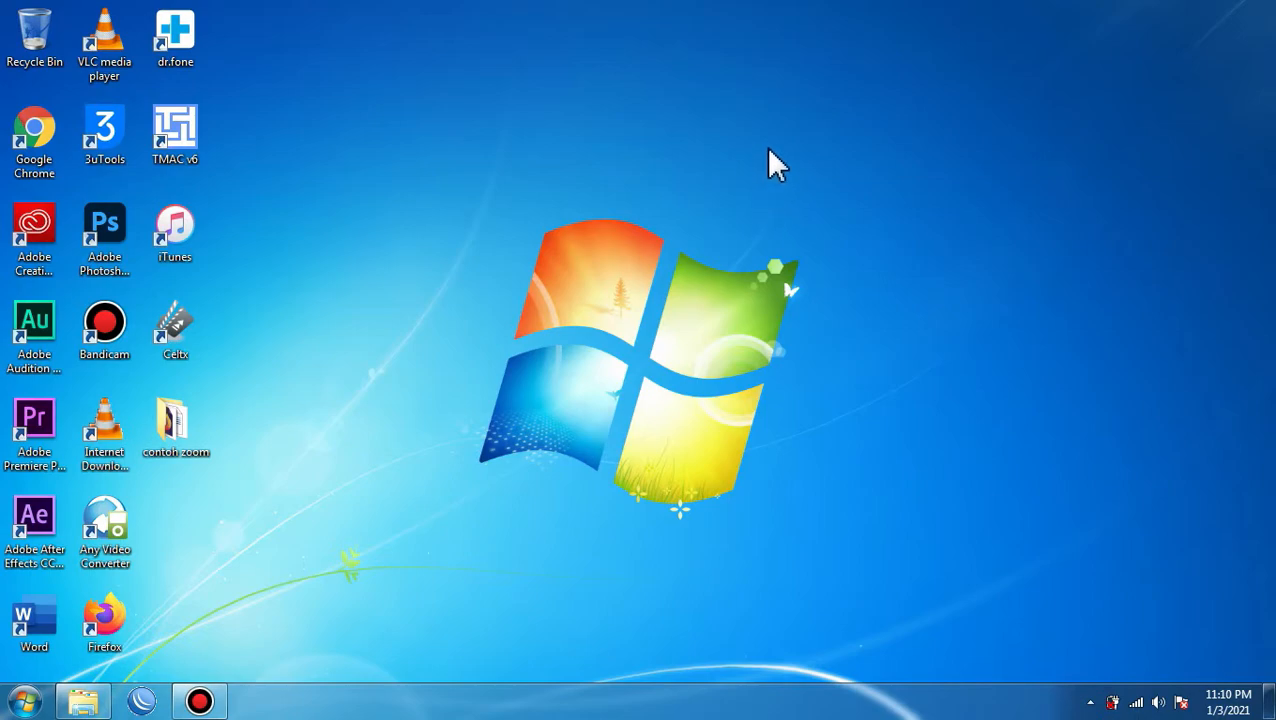
Refresh the desktop three times from its shortcut menu.
right_click(678, 162)
click(728, 253)
right_click(667, 212)
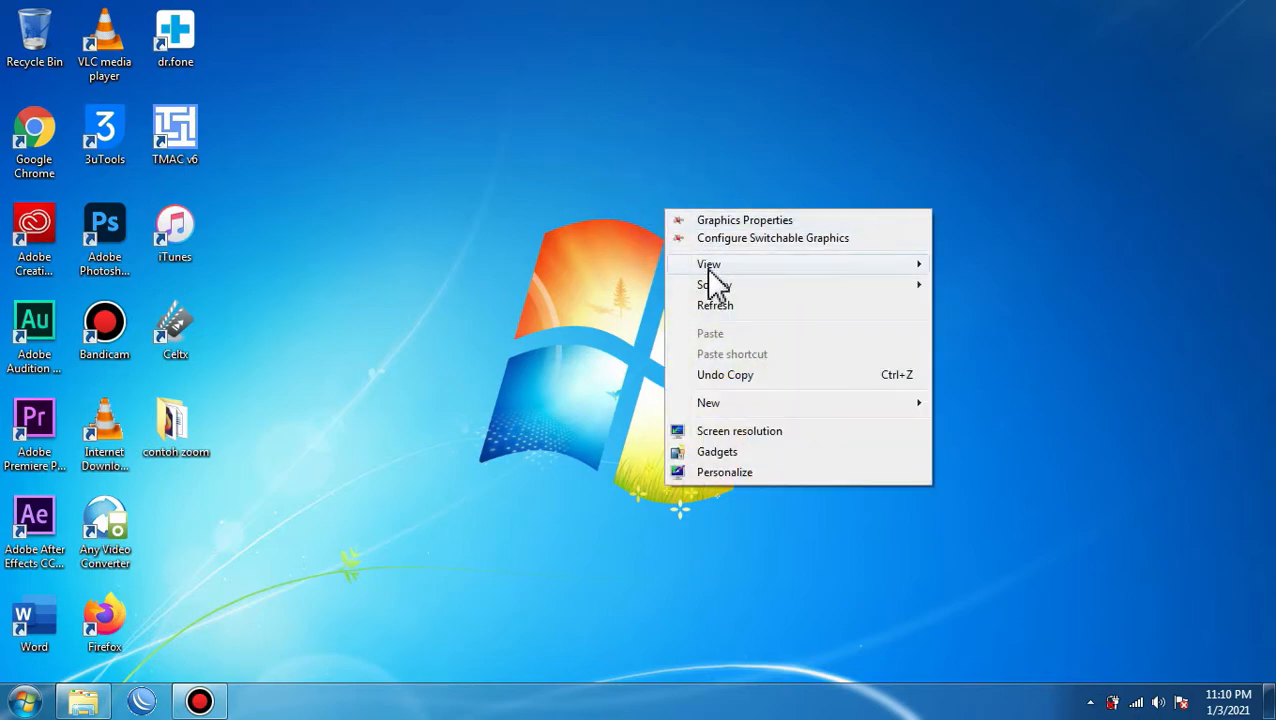
click(715, 306)
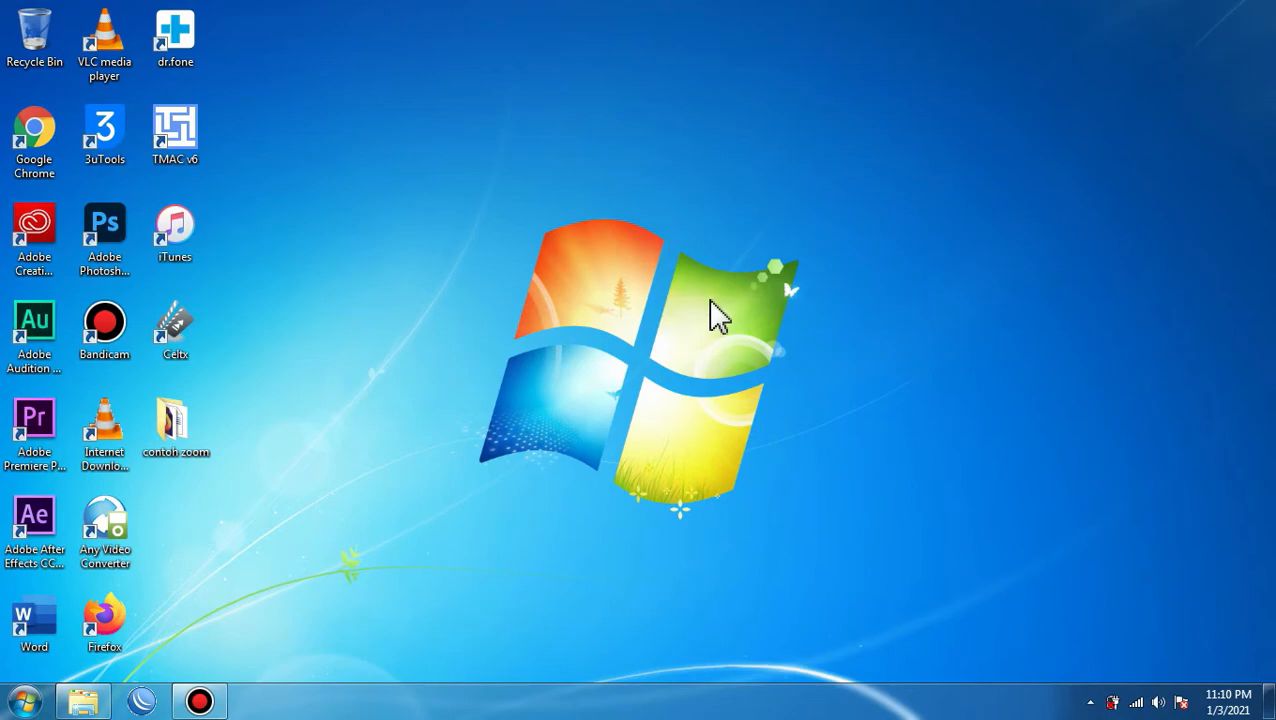
right_click(681, 170)
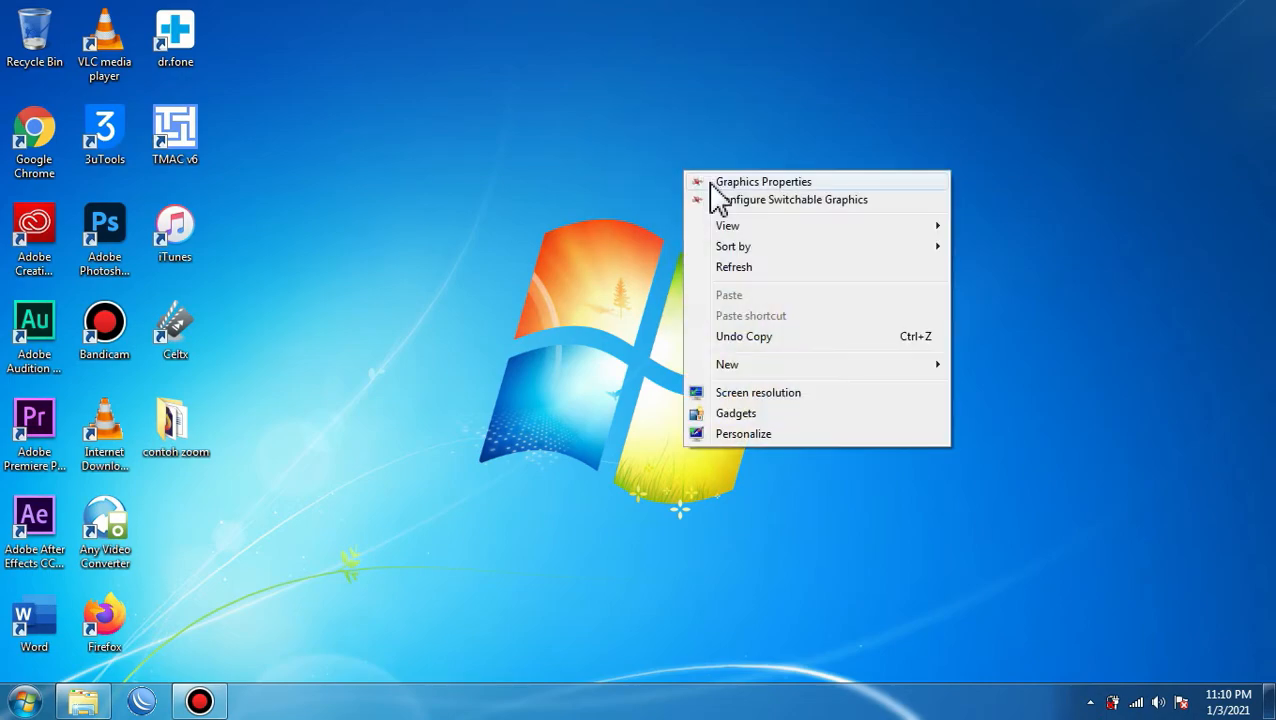
click(714, 267)
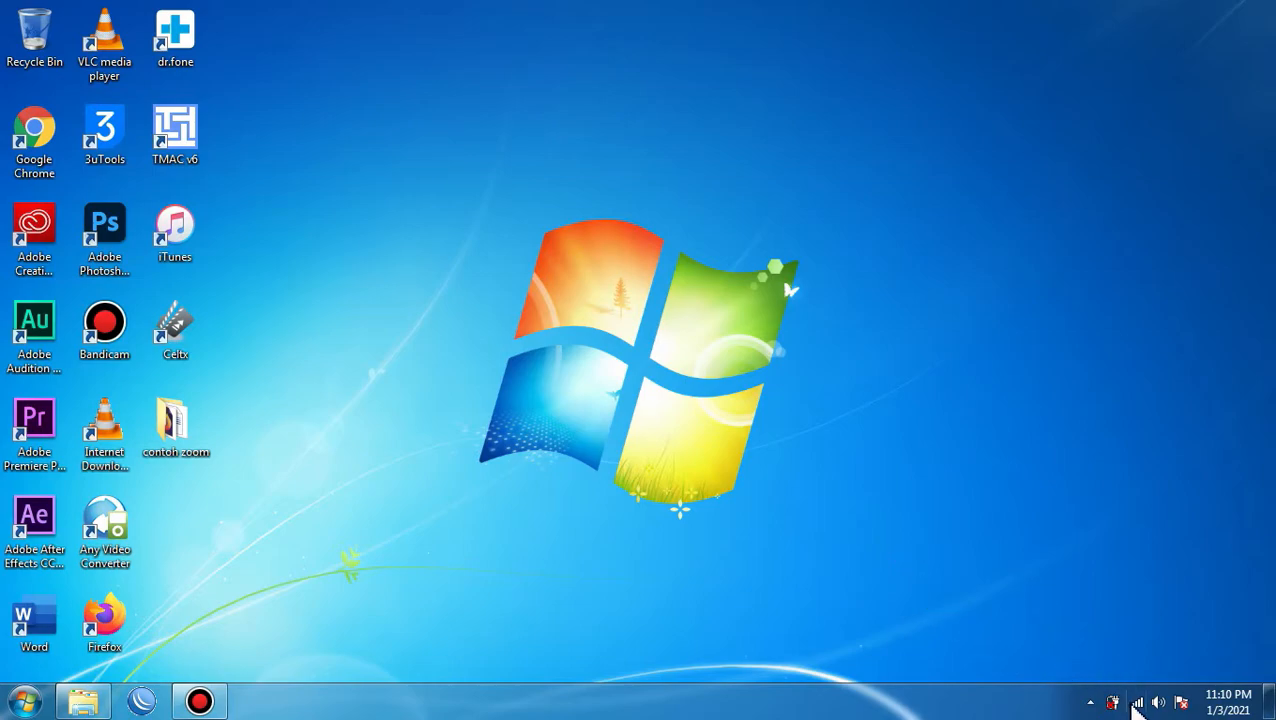
Check the available wireless networks, then refresh the desktop once more.
click(1136, 702)
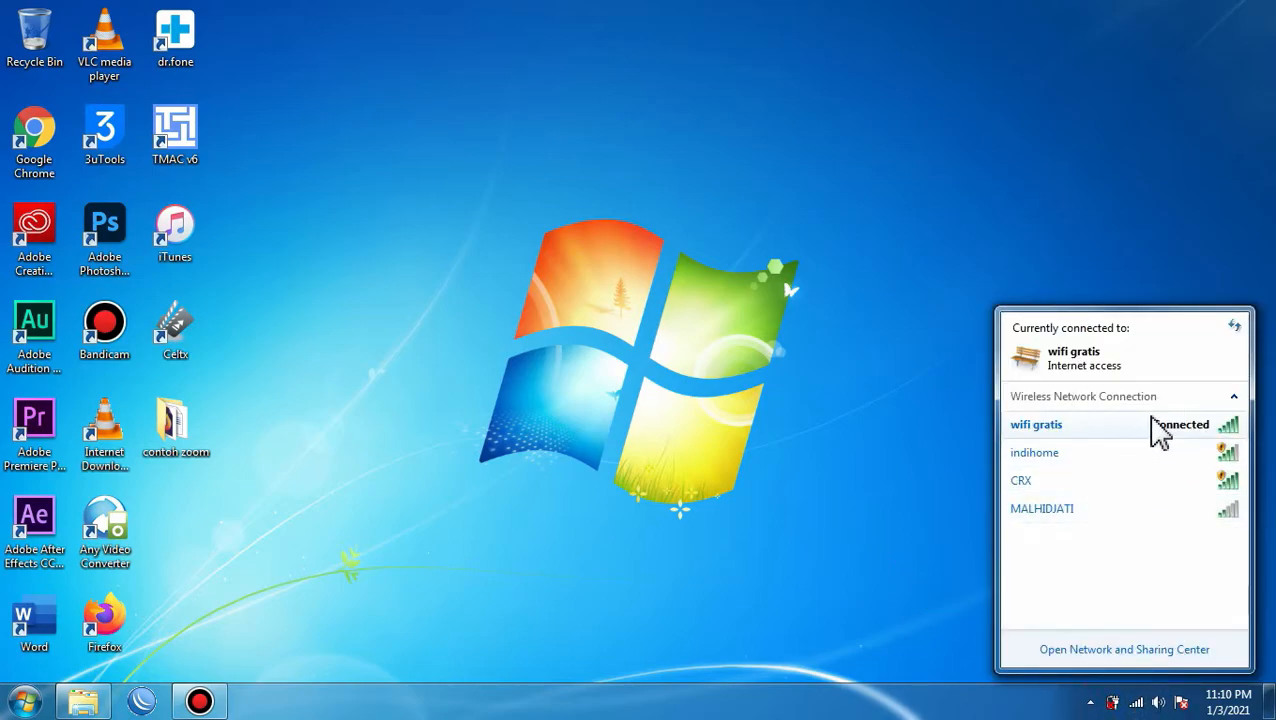
mouse_move(1042, 441)
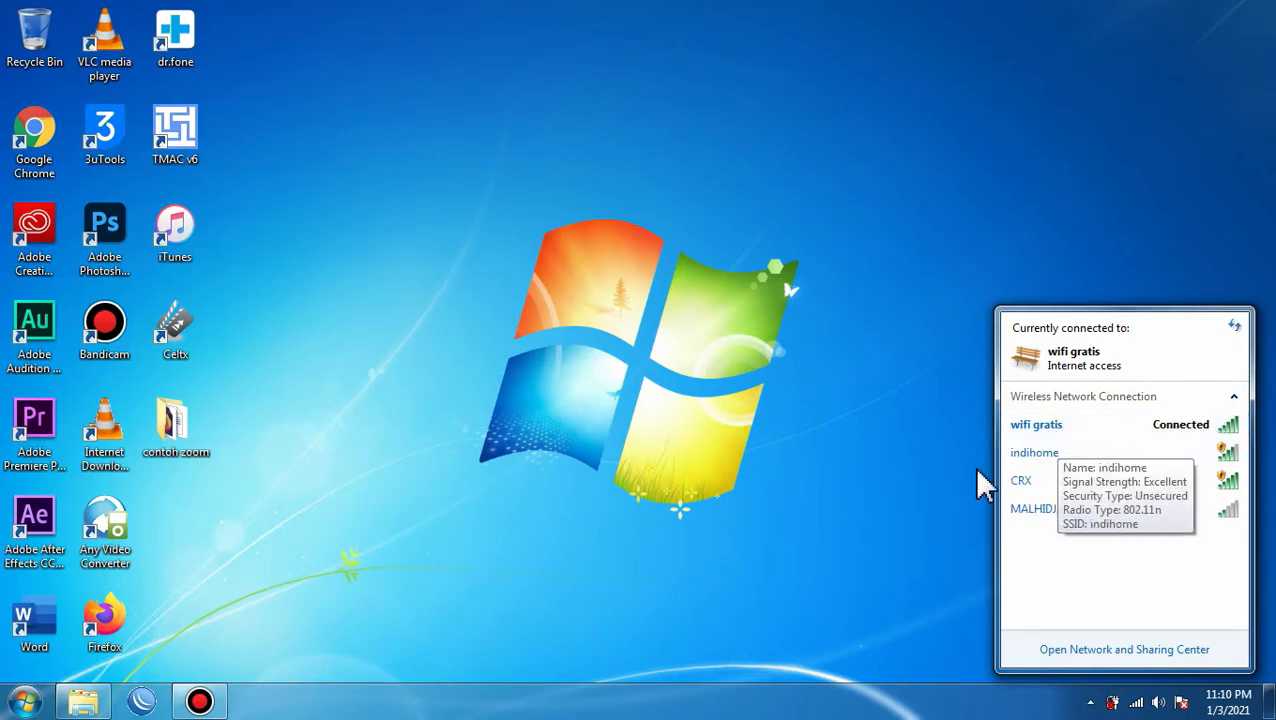
click(883, 712)
right_click(760, 284)
click(808, 379)
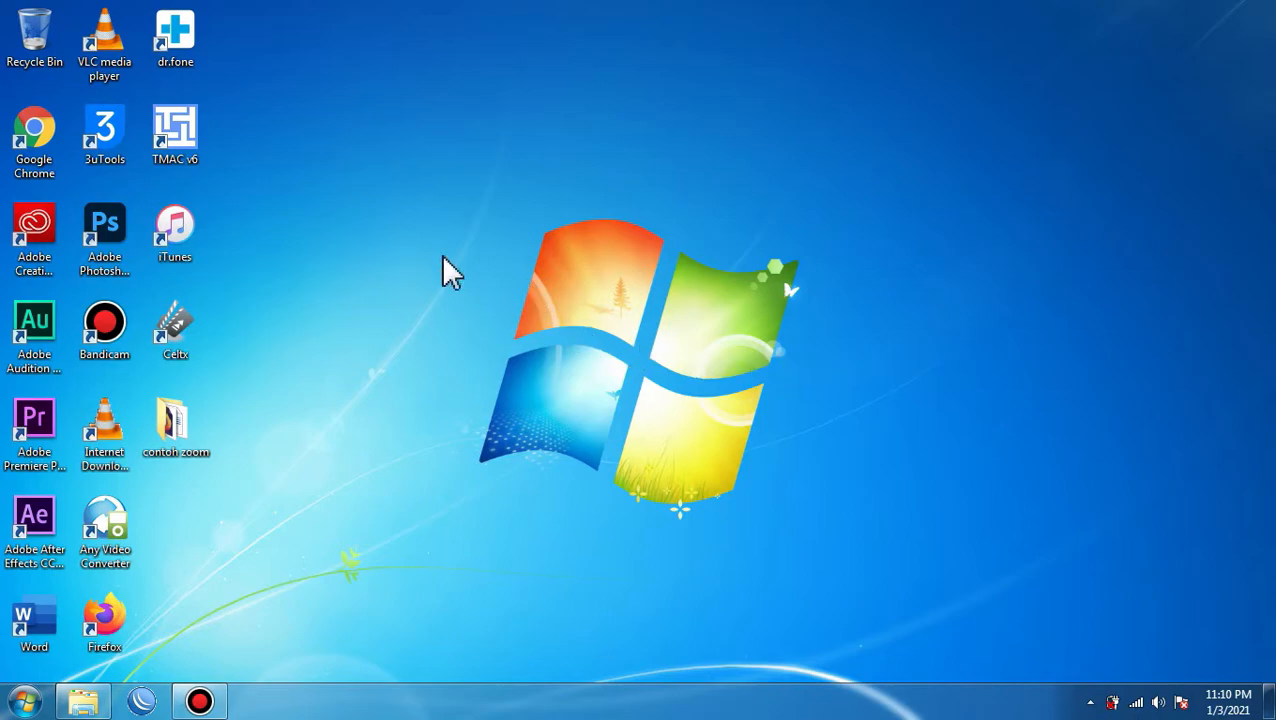
Launch Chrome and view Google image results for "modem zte f609".
double_click(41, 139)
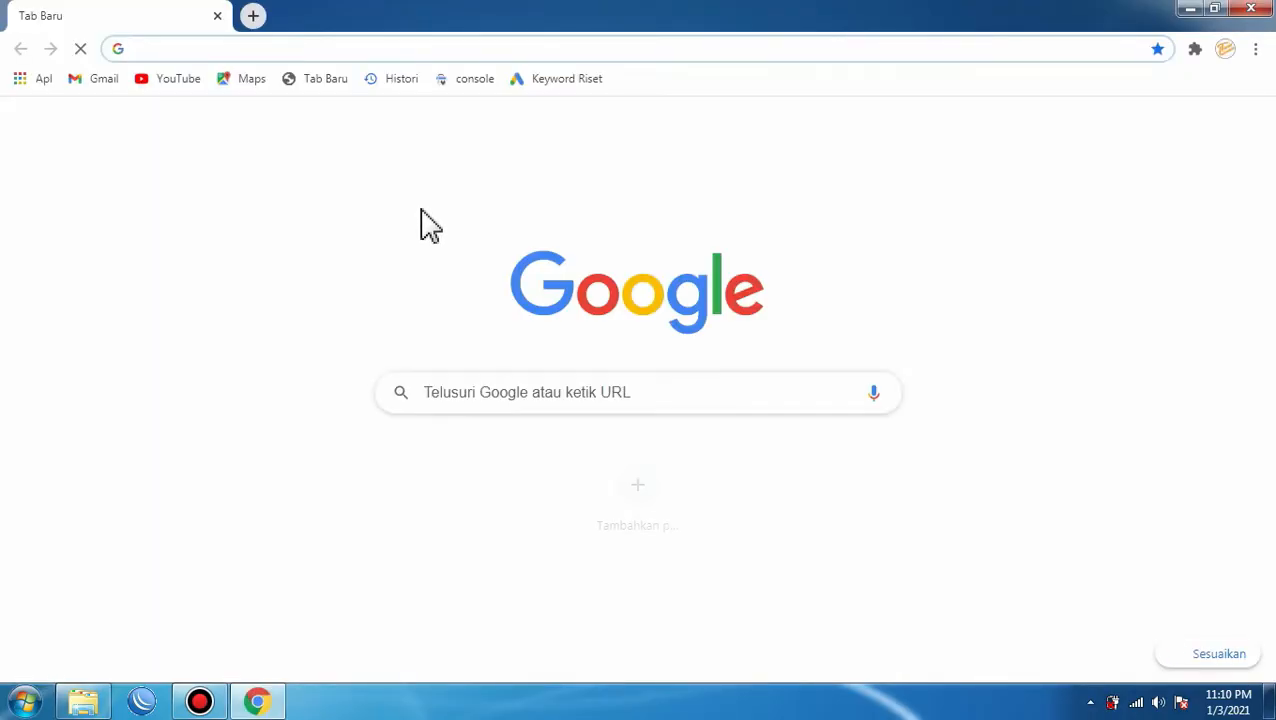
text(mod)
key(Return)
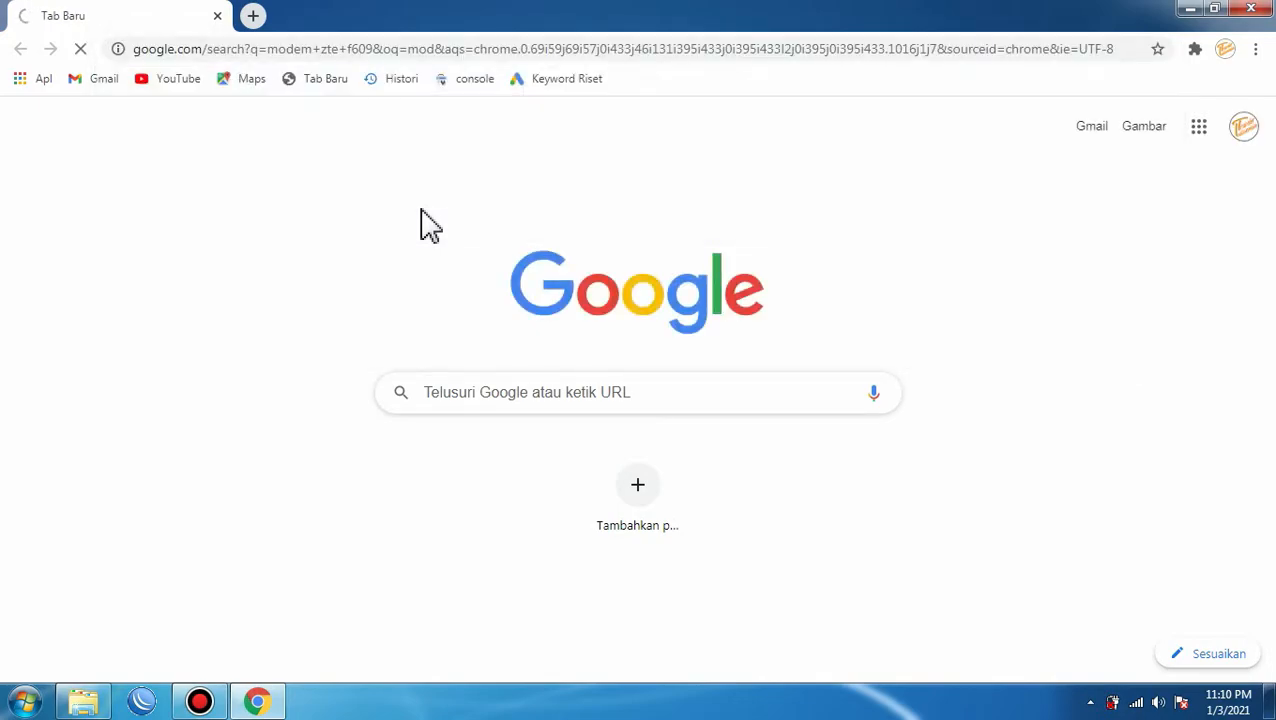
click(300, 200)
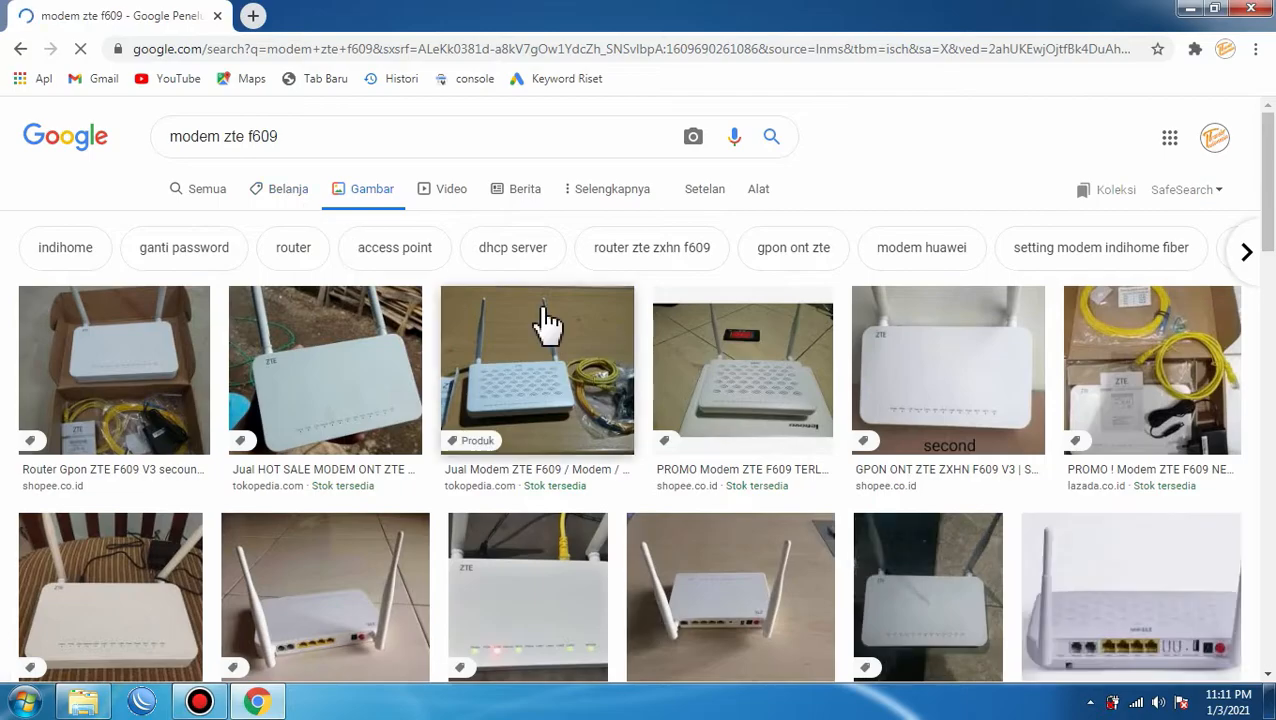
scroll(962, 445, down, 5)
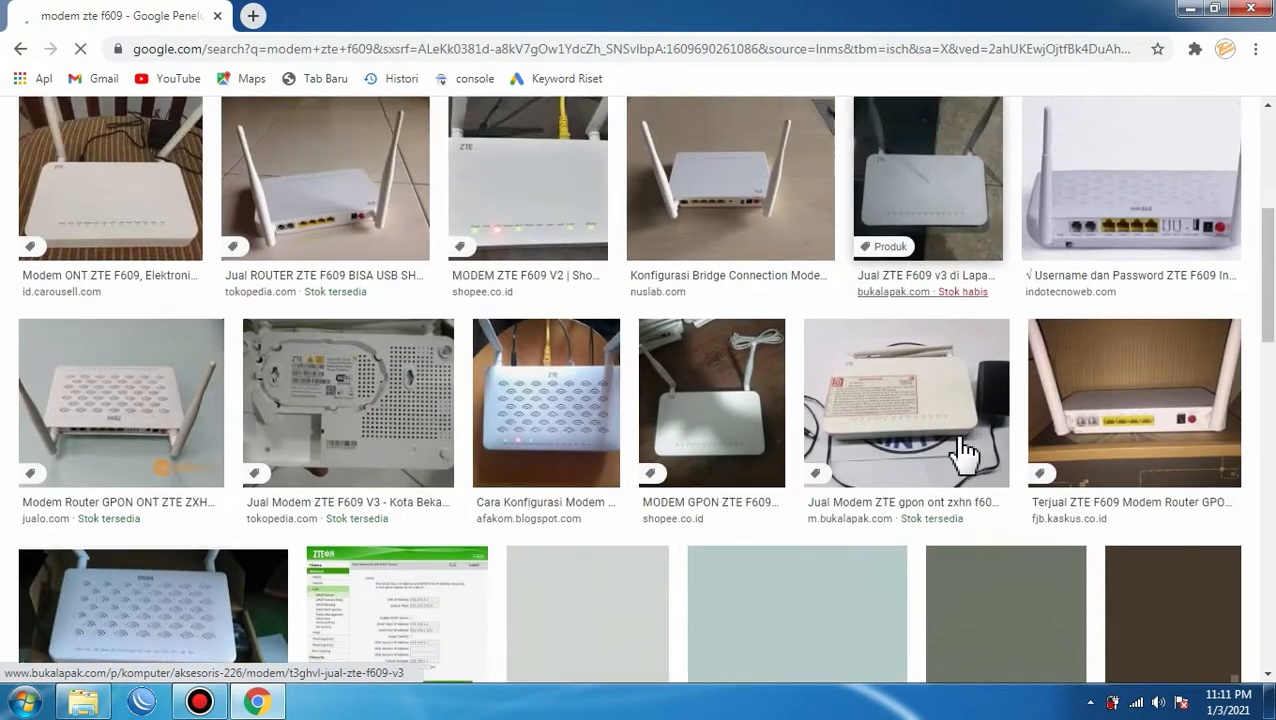
scroll(962, 452, up, 2)
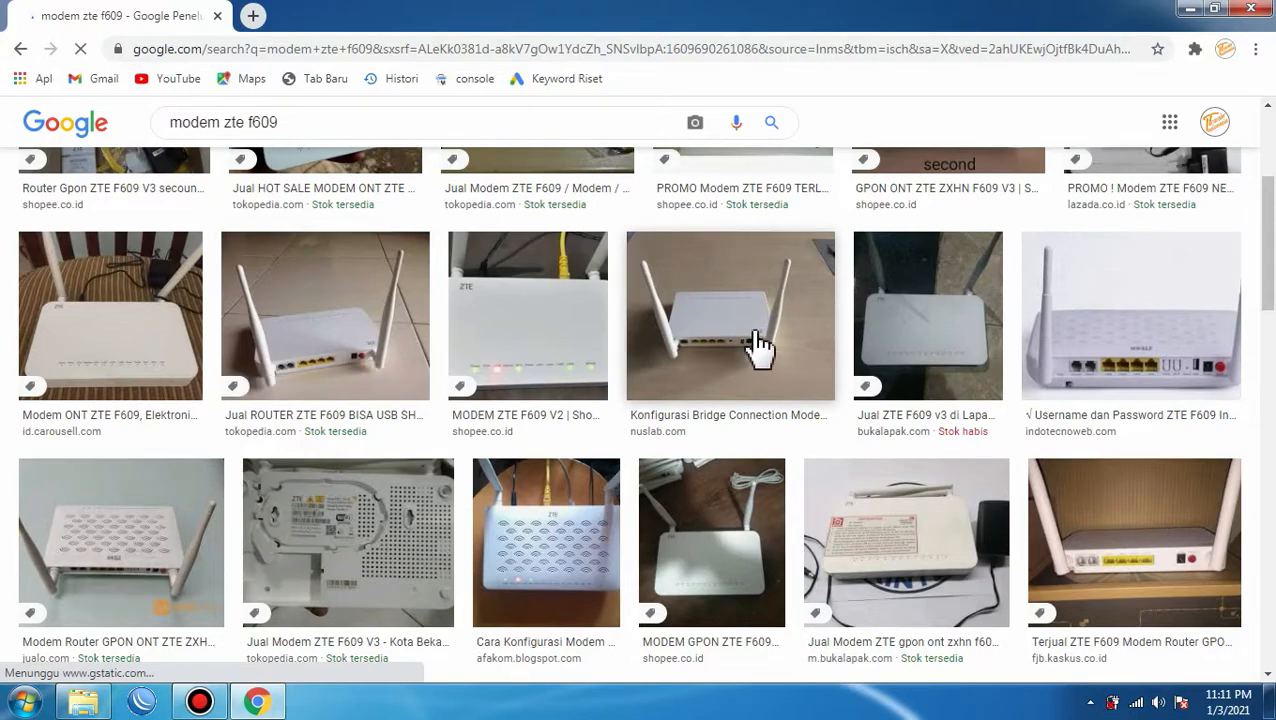
Preview a ZTE F609 photo, then leave only a blank new tab open.
click(934, 334)
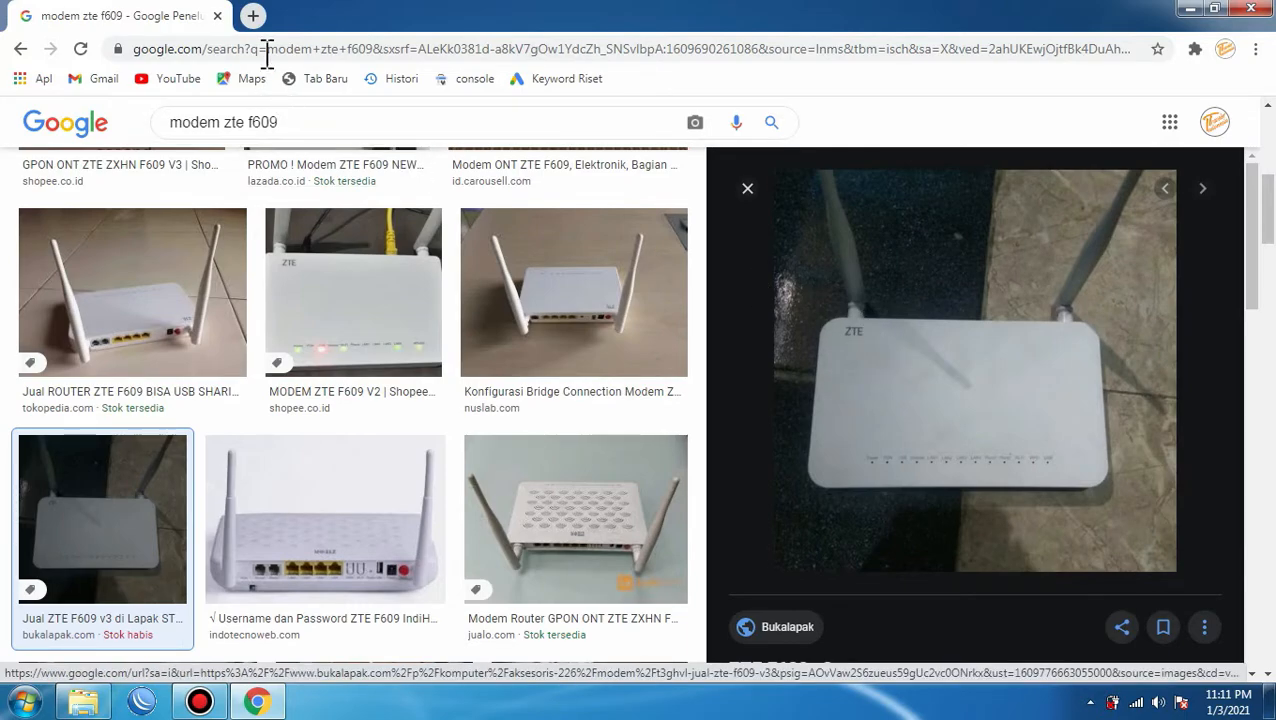
click(253, 16)
click(216, 15)
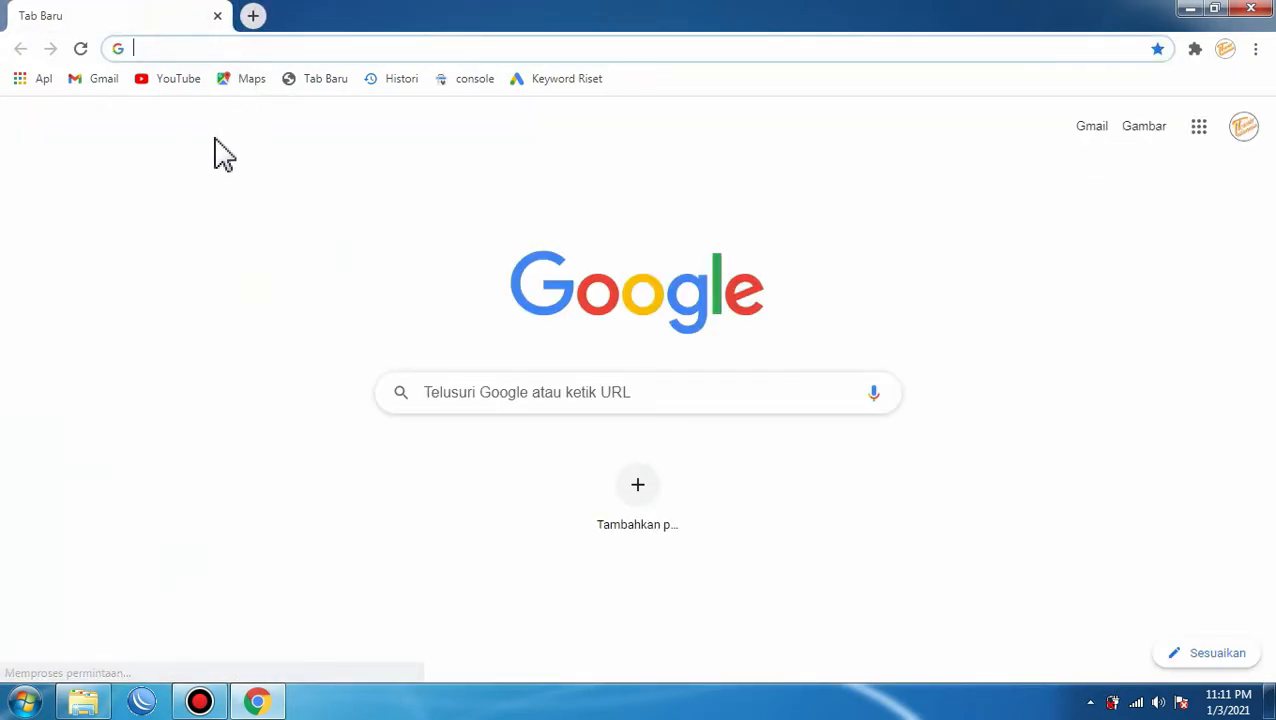
Go to the router's admin page at 192.168.1.2.
click(177, 48)
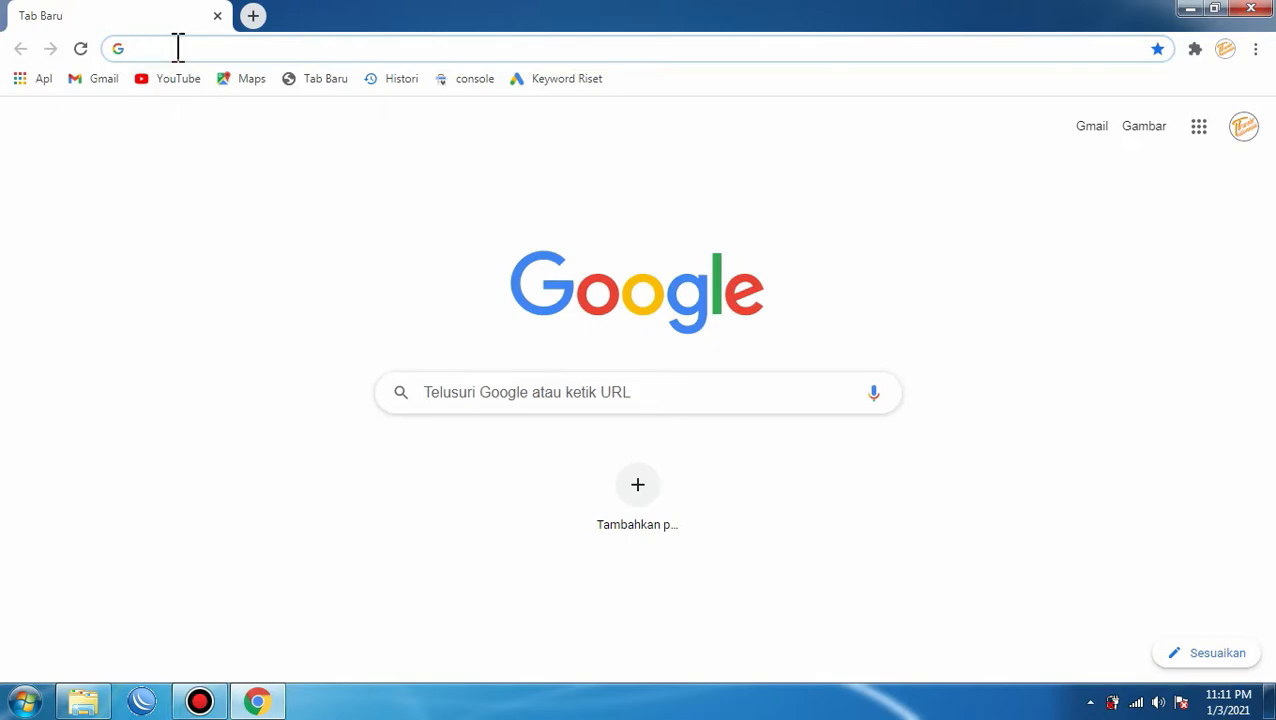
text(192.168.1.2)
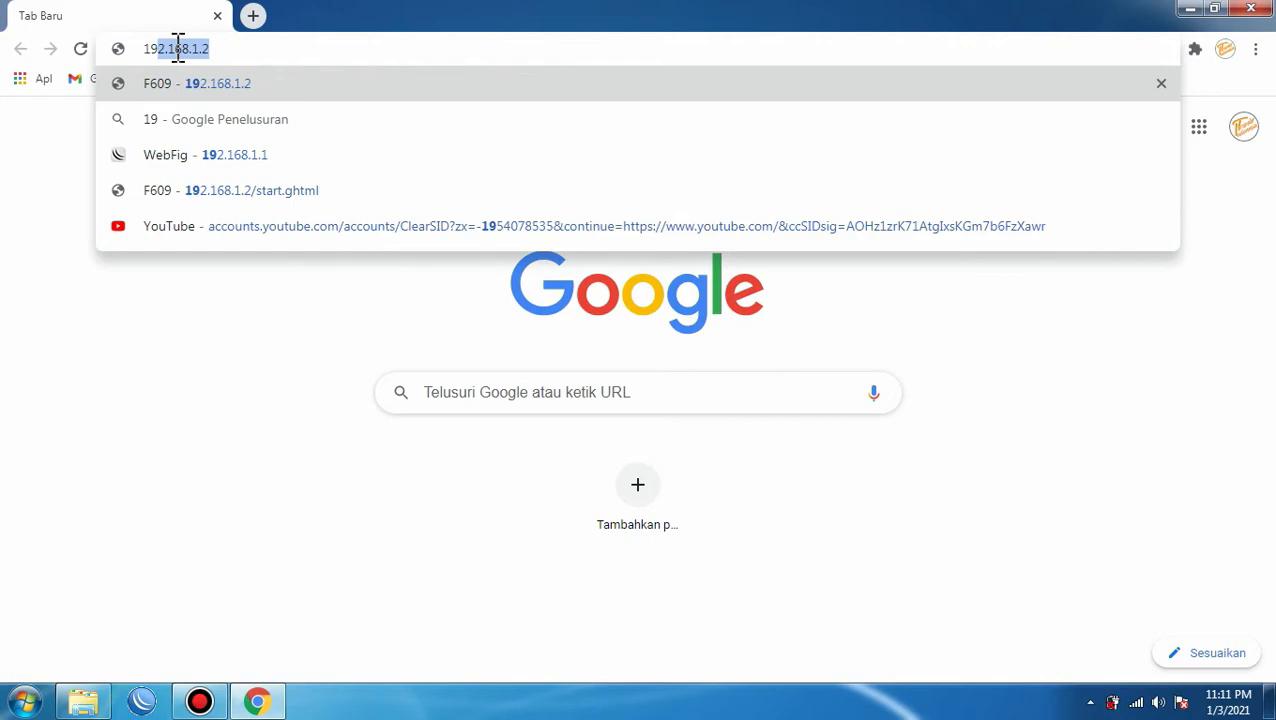
click(223, 48)
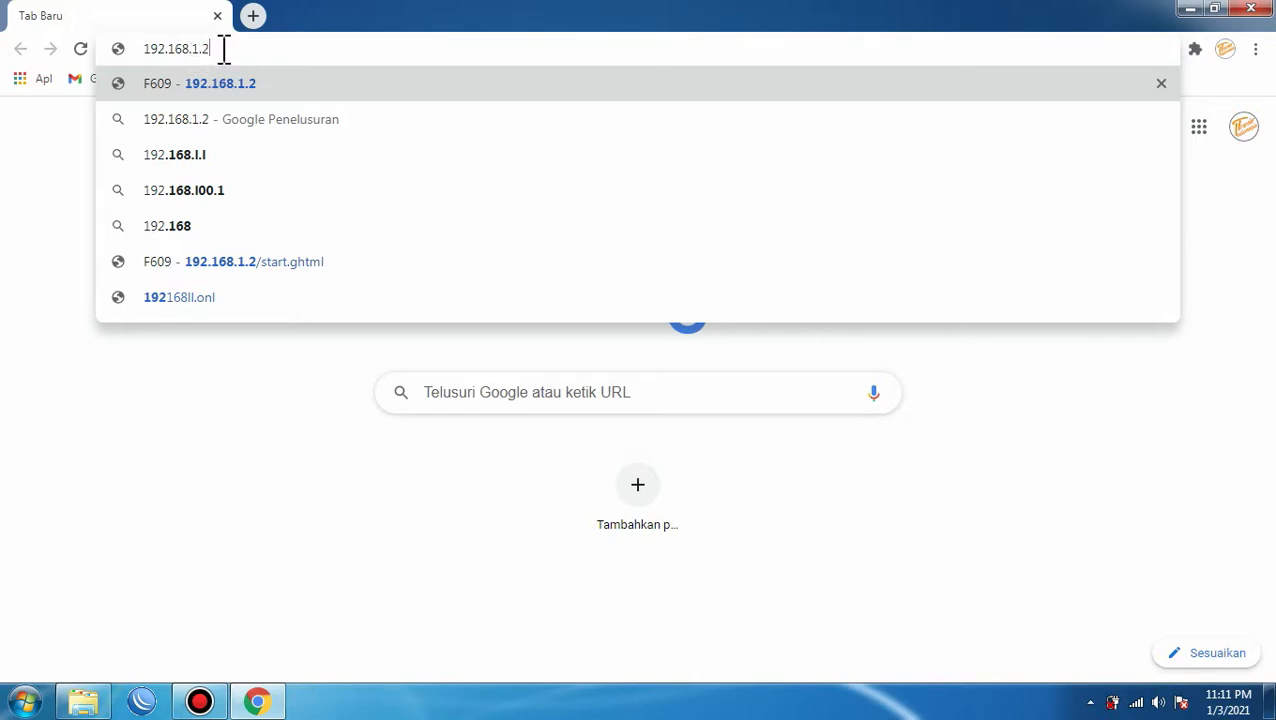
key(Return)
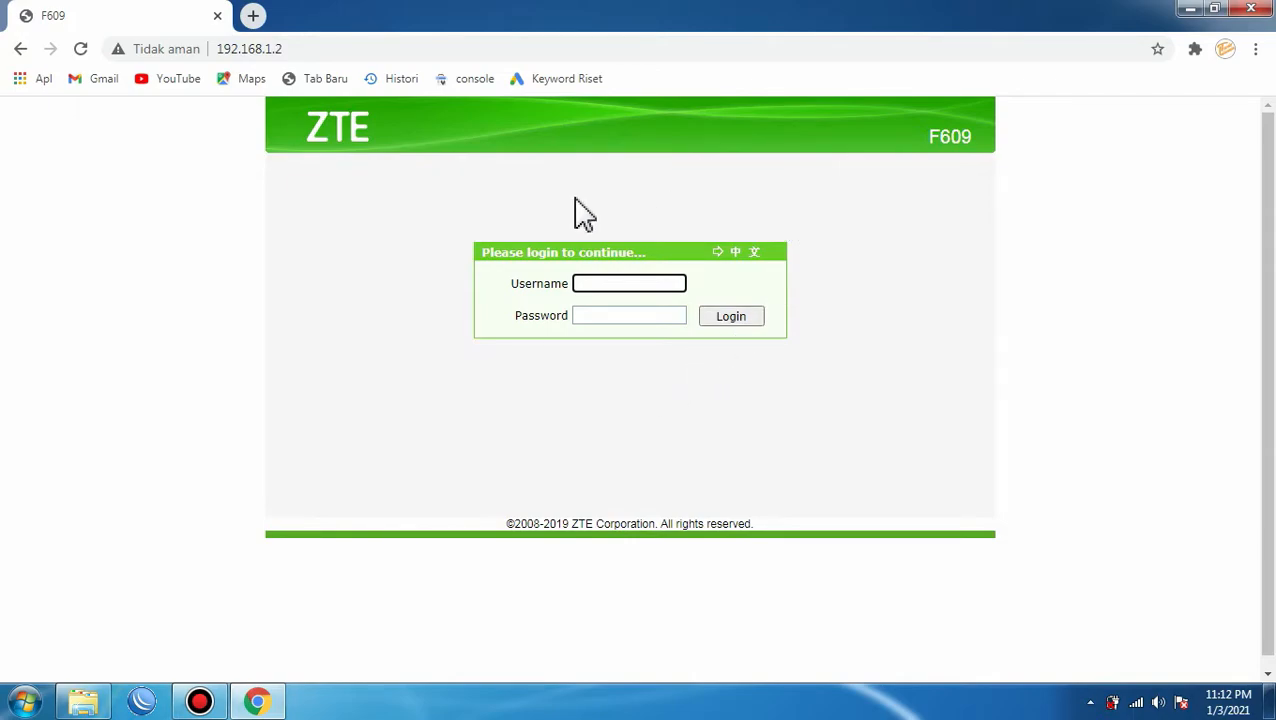
Log in with the admin username and the router password.
click(613, 286)
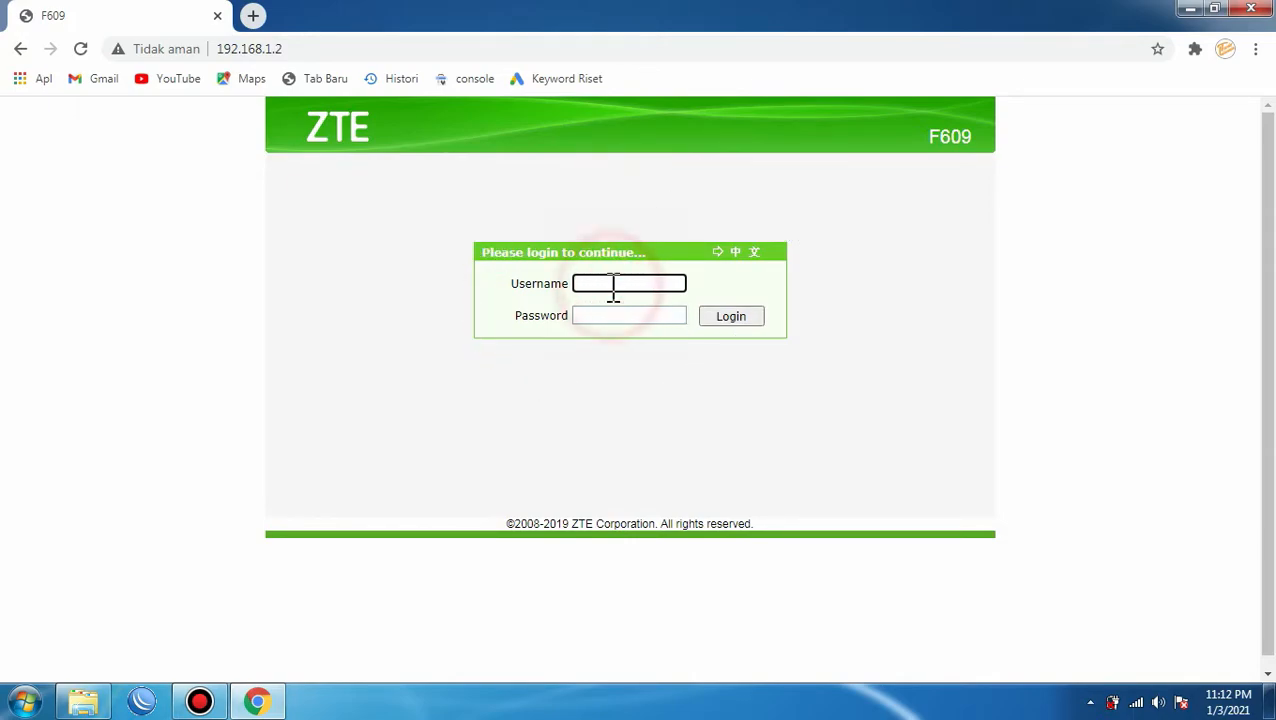
text(admin)
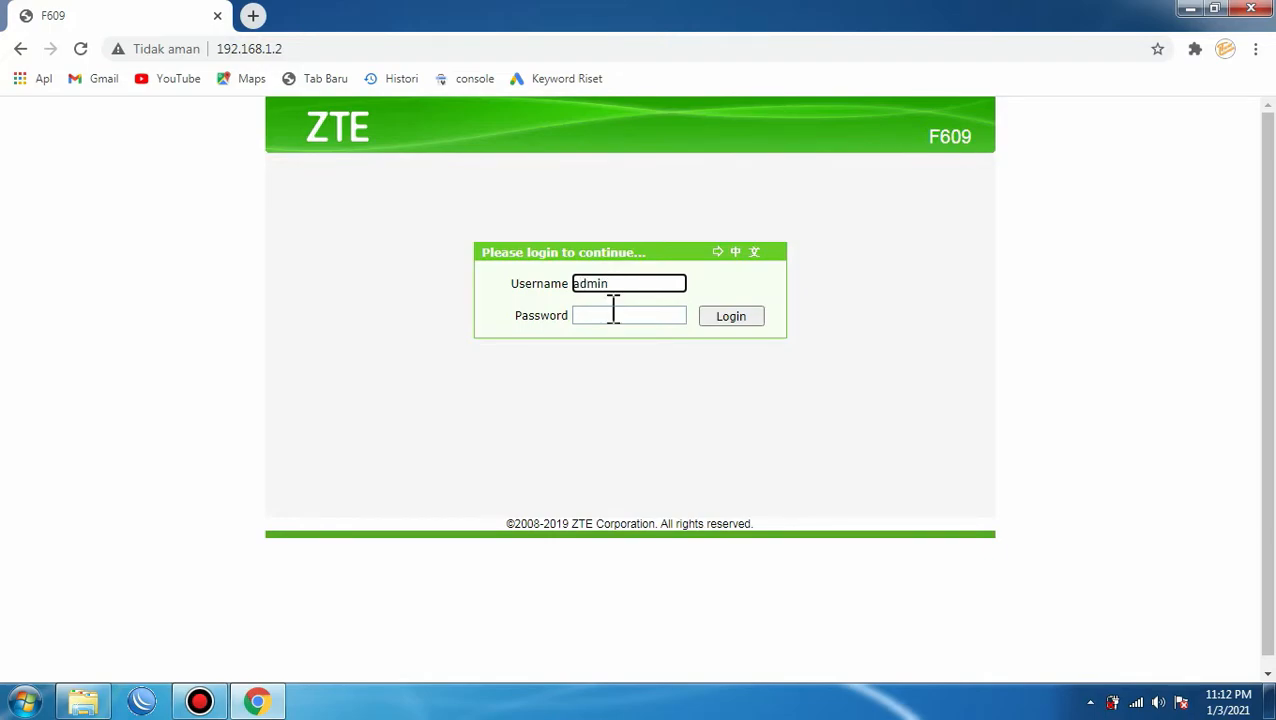
click(607, 316)
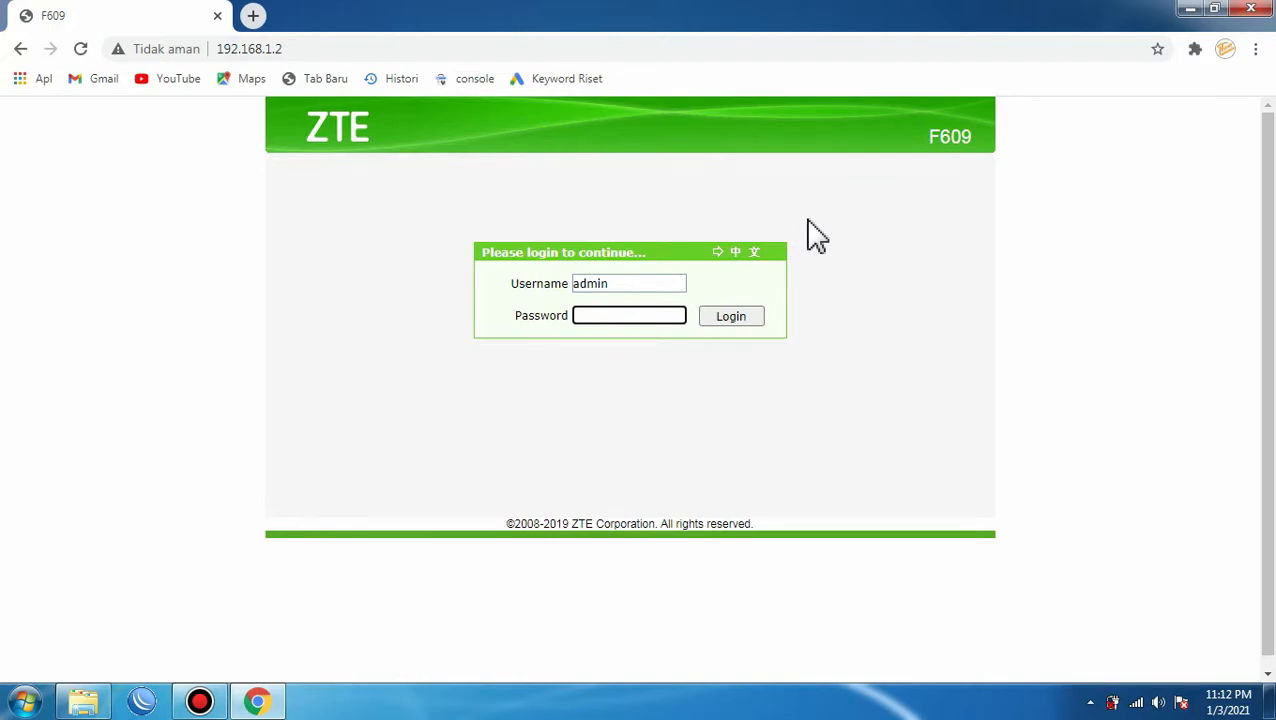
text(admin)
key(Return)
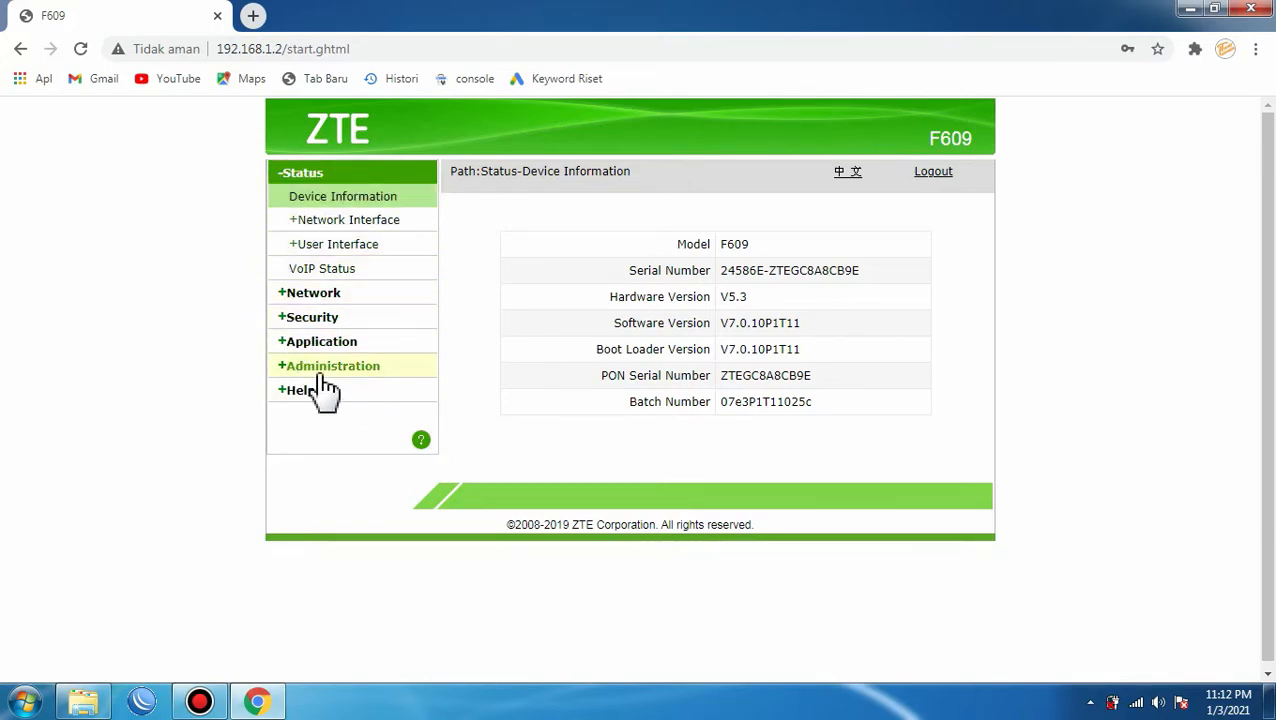
Open Network > LAN DHCP Server and scroll down to the Allocated Address table.
click(328, 299)
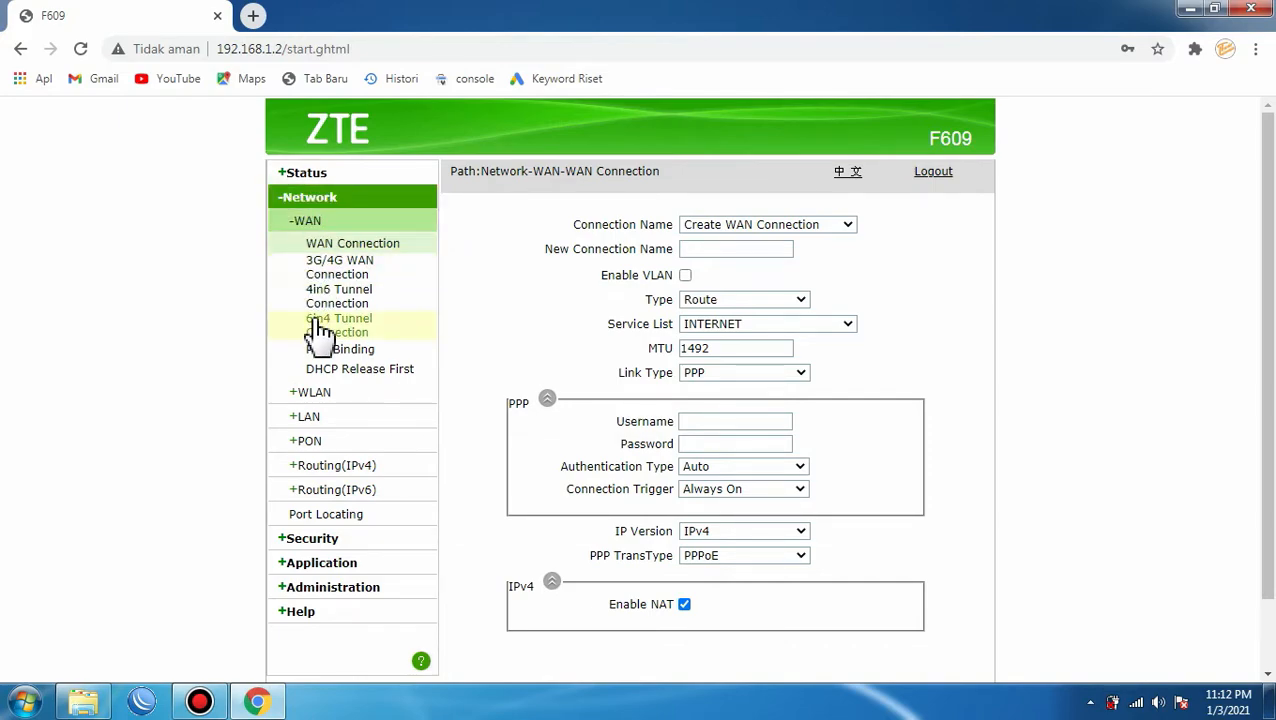
click(333, 425)
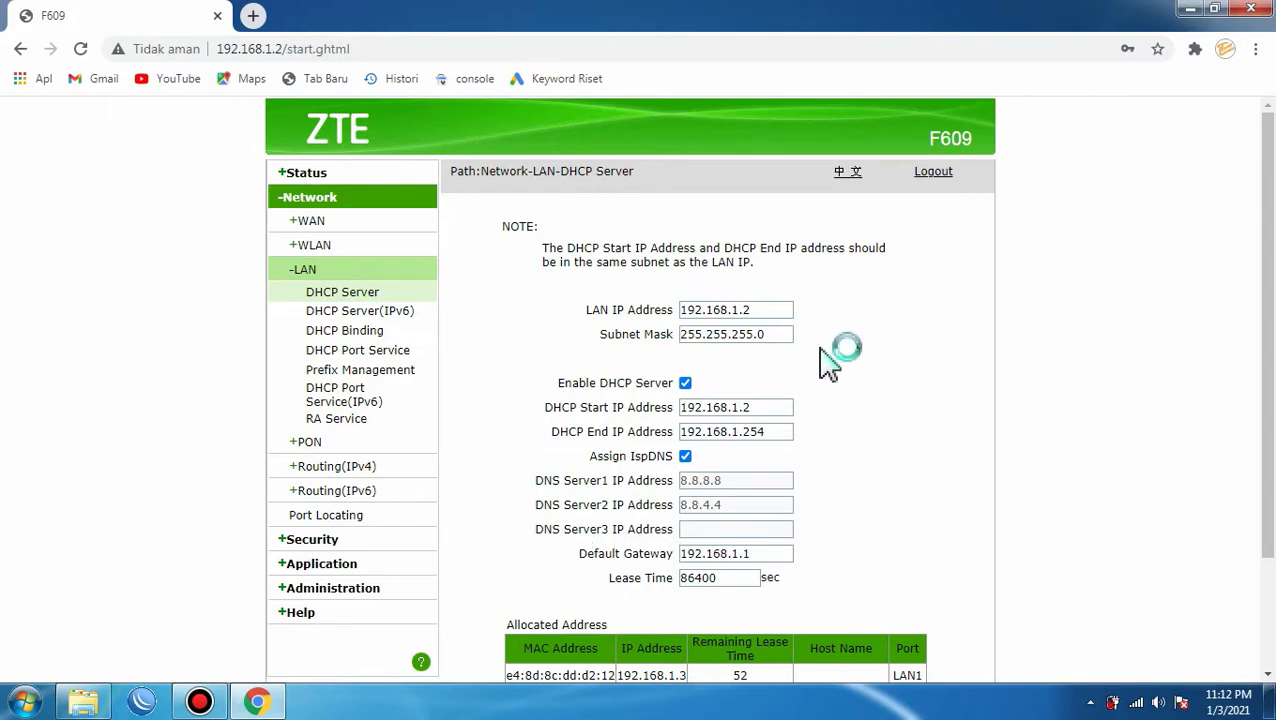
scroll(808, 393, down, 3)
scroll(808, 393, down, 1)
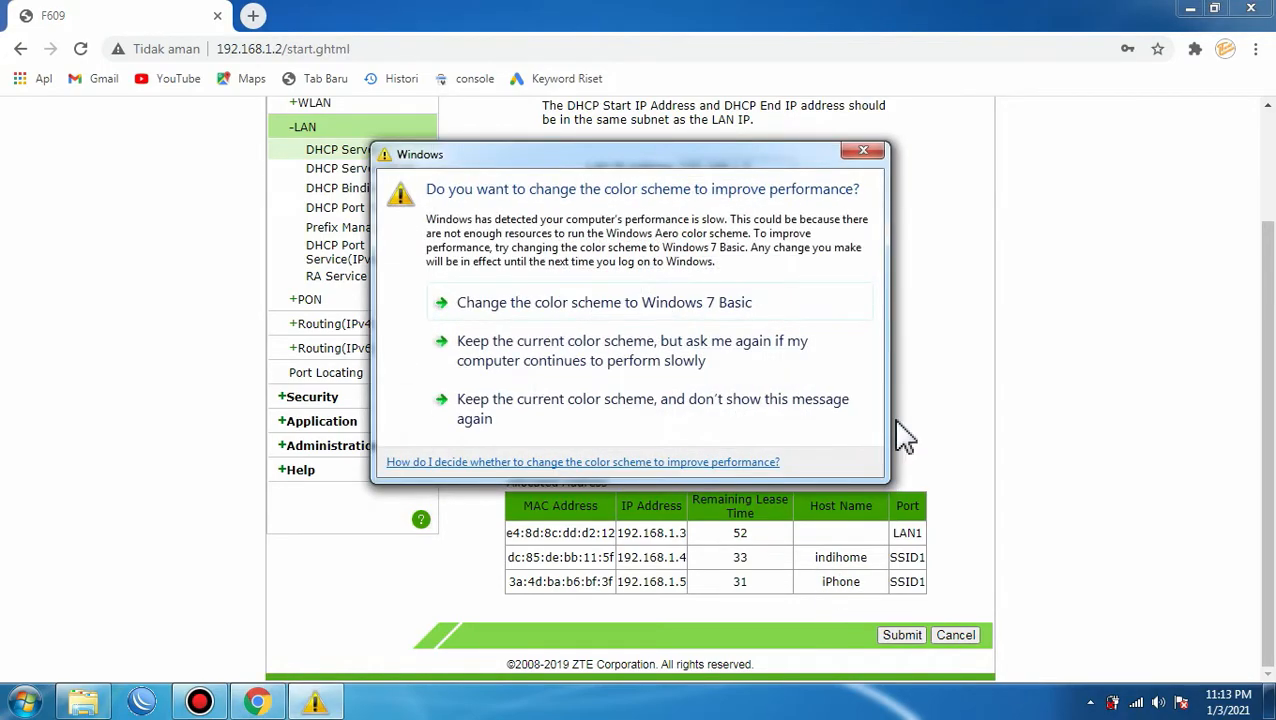
Close the Windows colour-scheme prompt both times it covers the DHCP page.
click(864, 152)
click(858, 156)
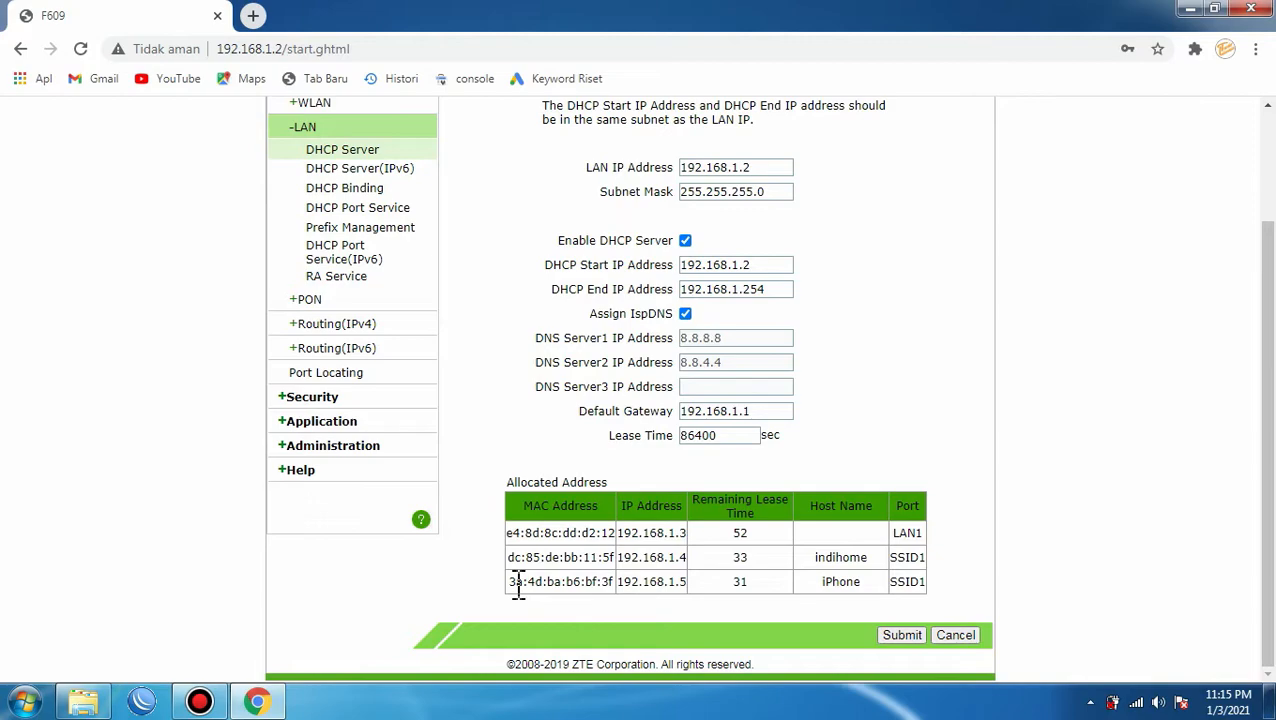
Copy the iPhone's MAC address row from the DHCP allocation table.
drag(511, 583, 690, 590)
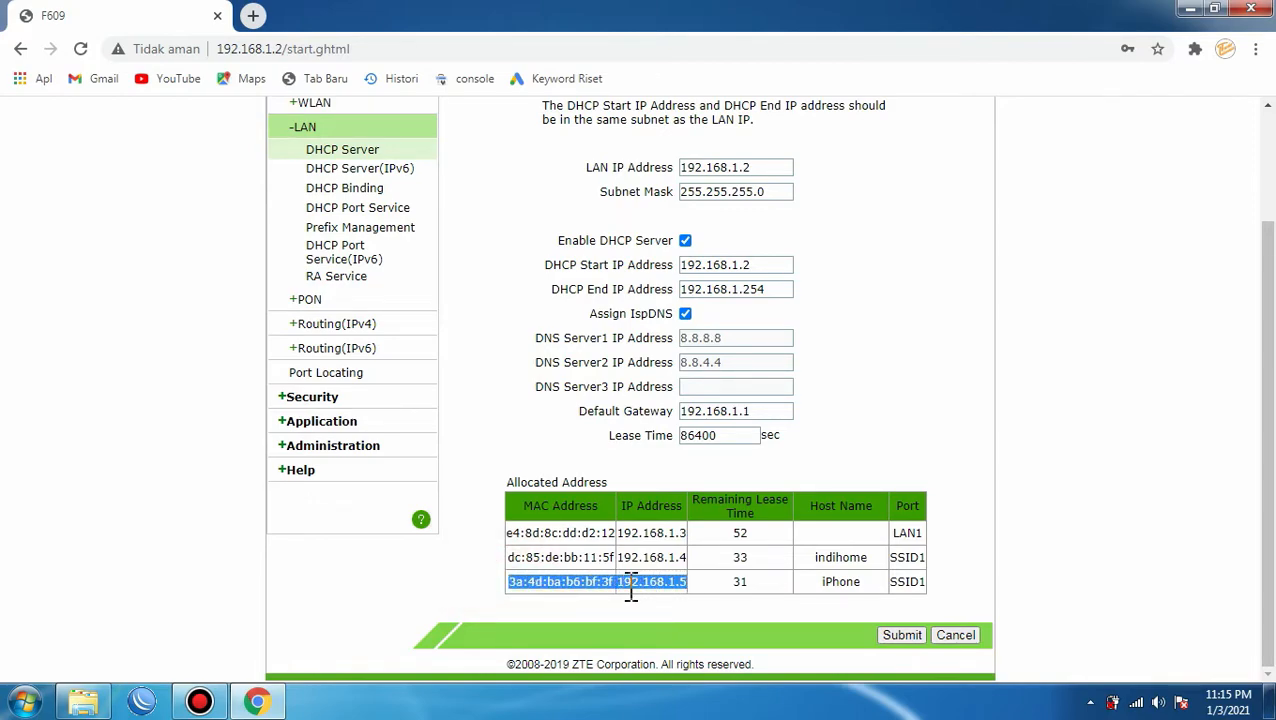
right_click(583, 588)
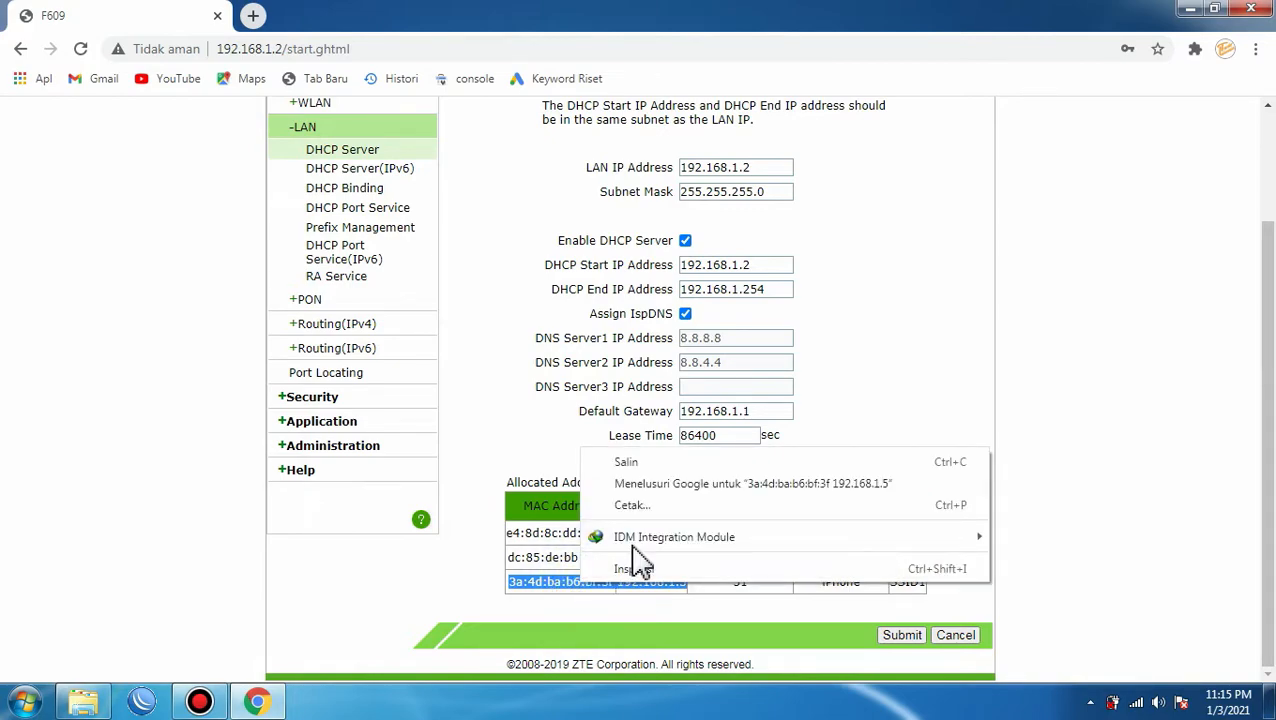
click(642, 471)
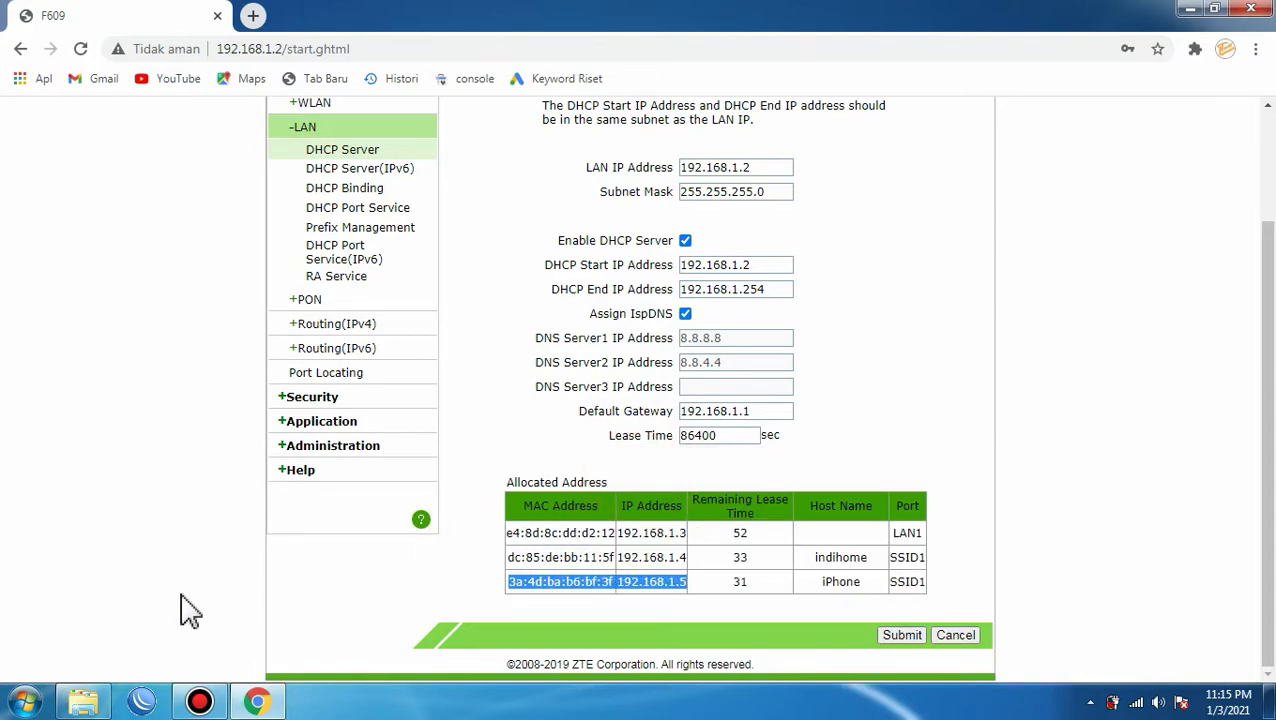
Paste MAC 3a:4d:ba:b6:bf:3f and IP 192.168.1.5 into a new Notepad note beside the browser.
click(27, 703)
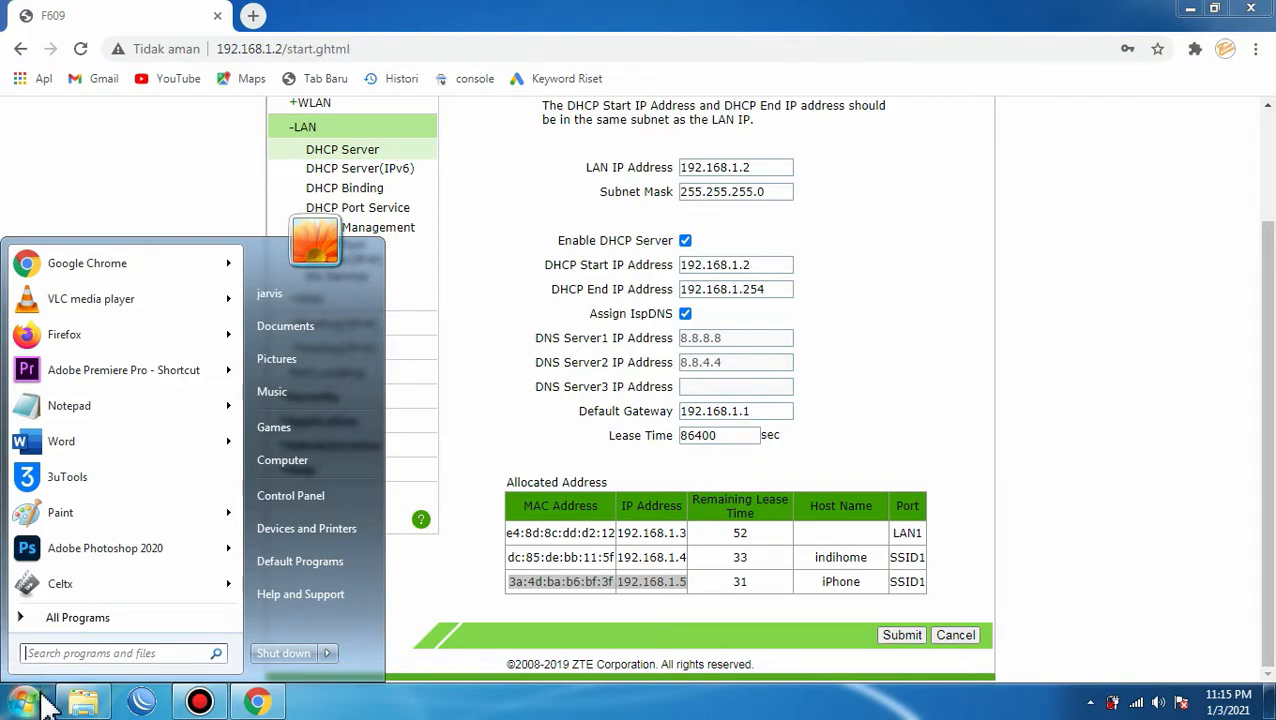
click(100, 412)
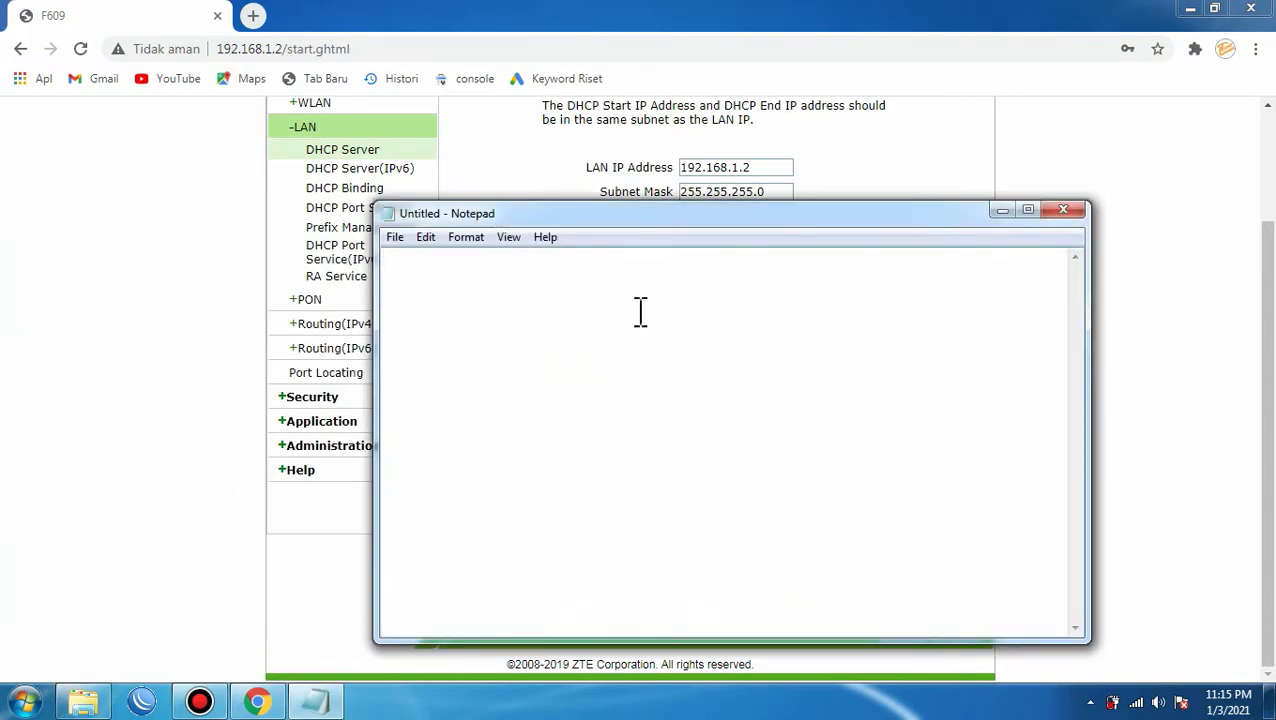
drag(663, 215, 915, 199)
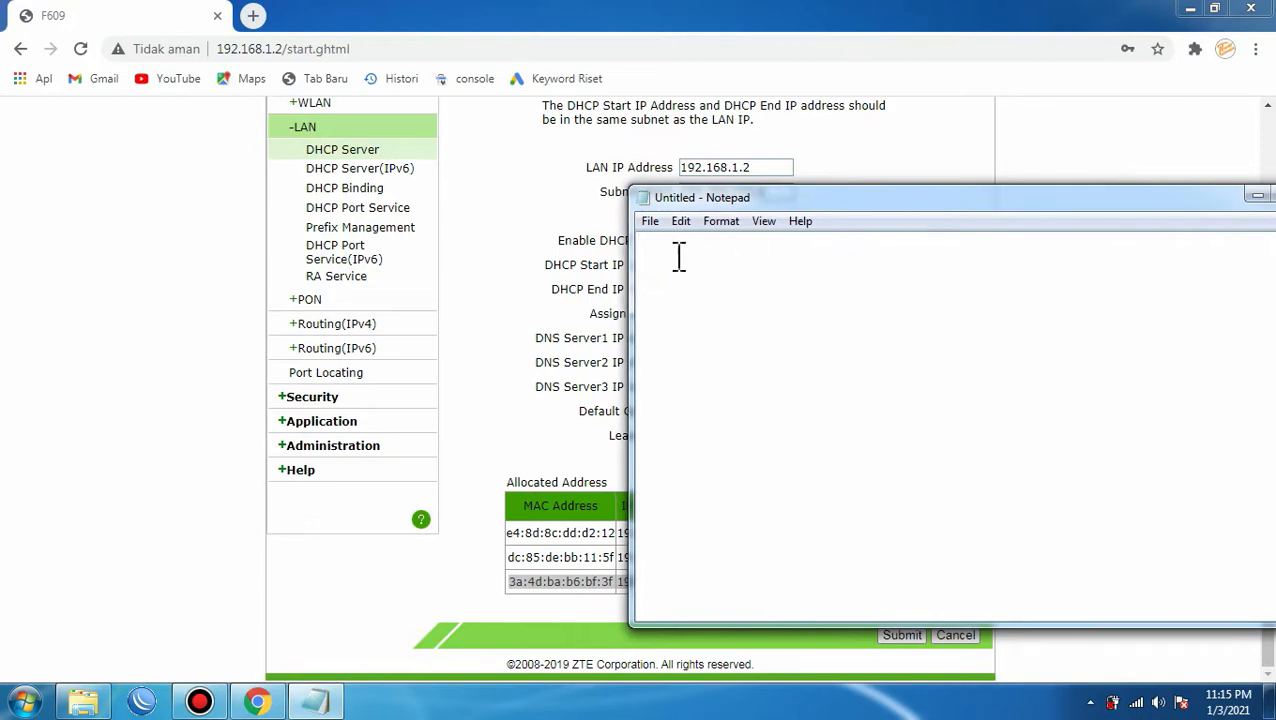
key(ctrl+v)
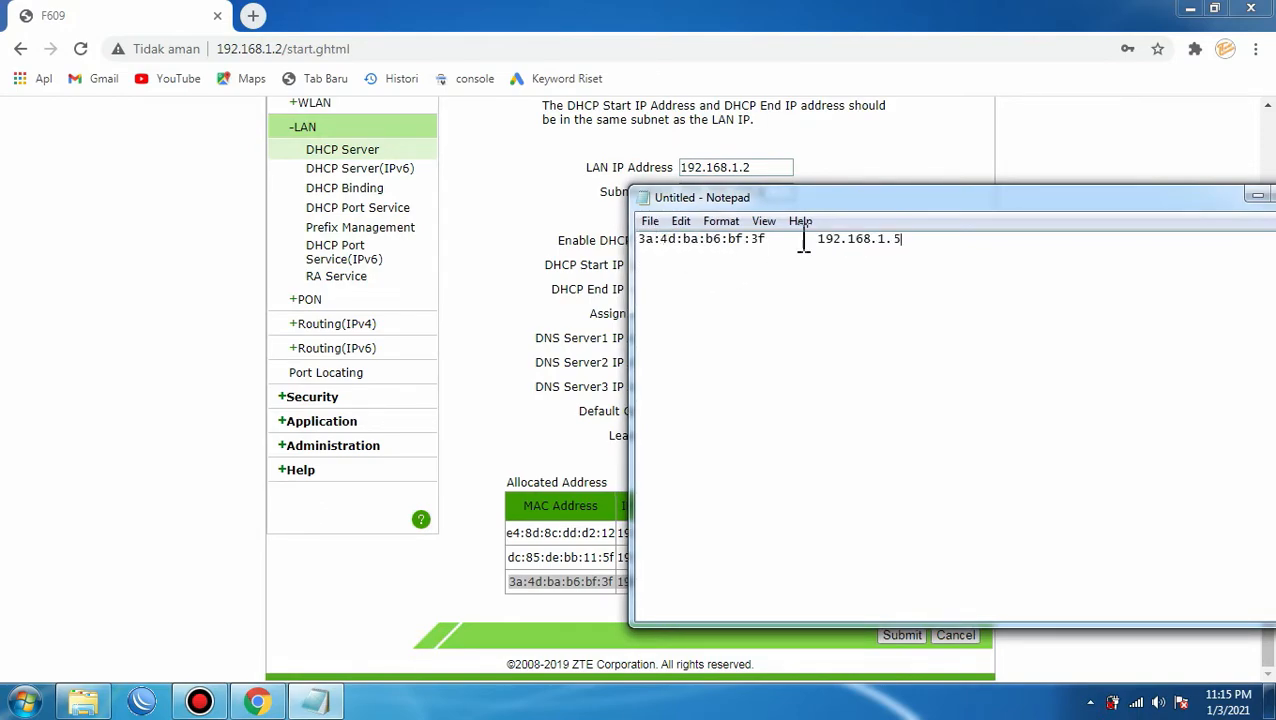
drag(864, 204, 716, 212)
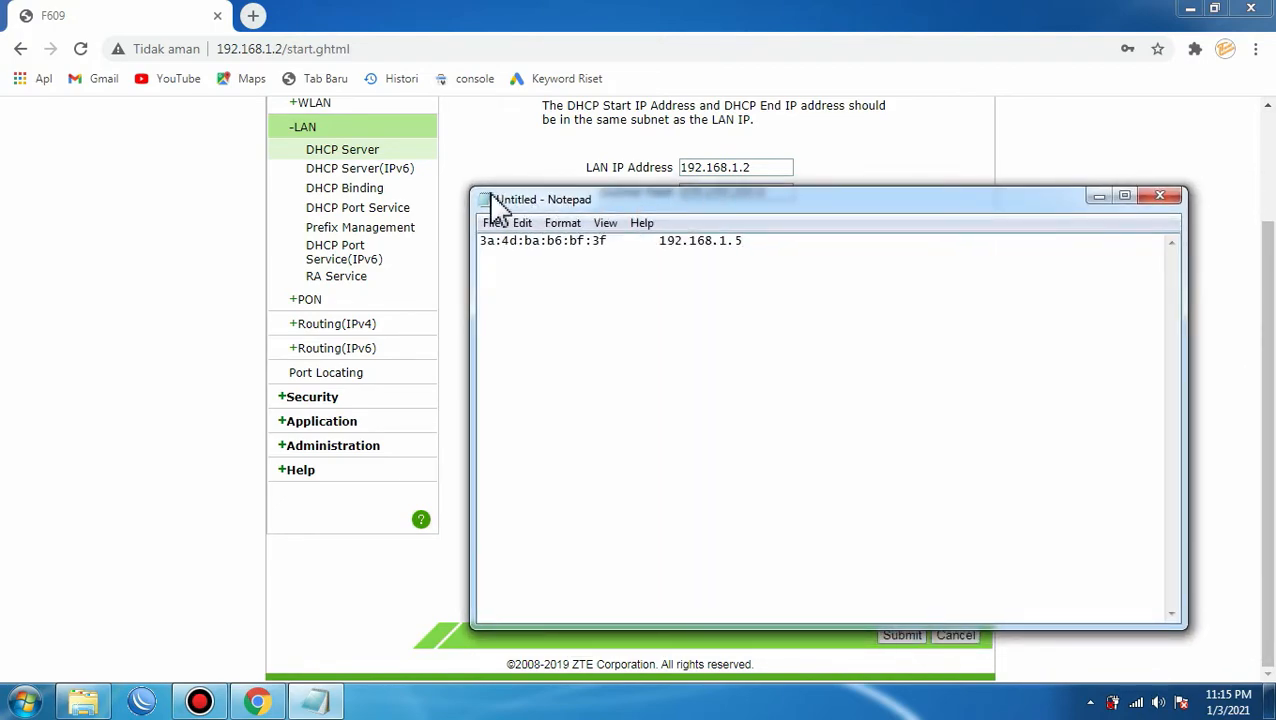
drag(477, 189, 707, 272)
drag(840, 286, 985, 300)
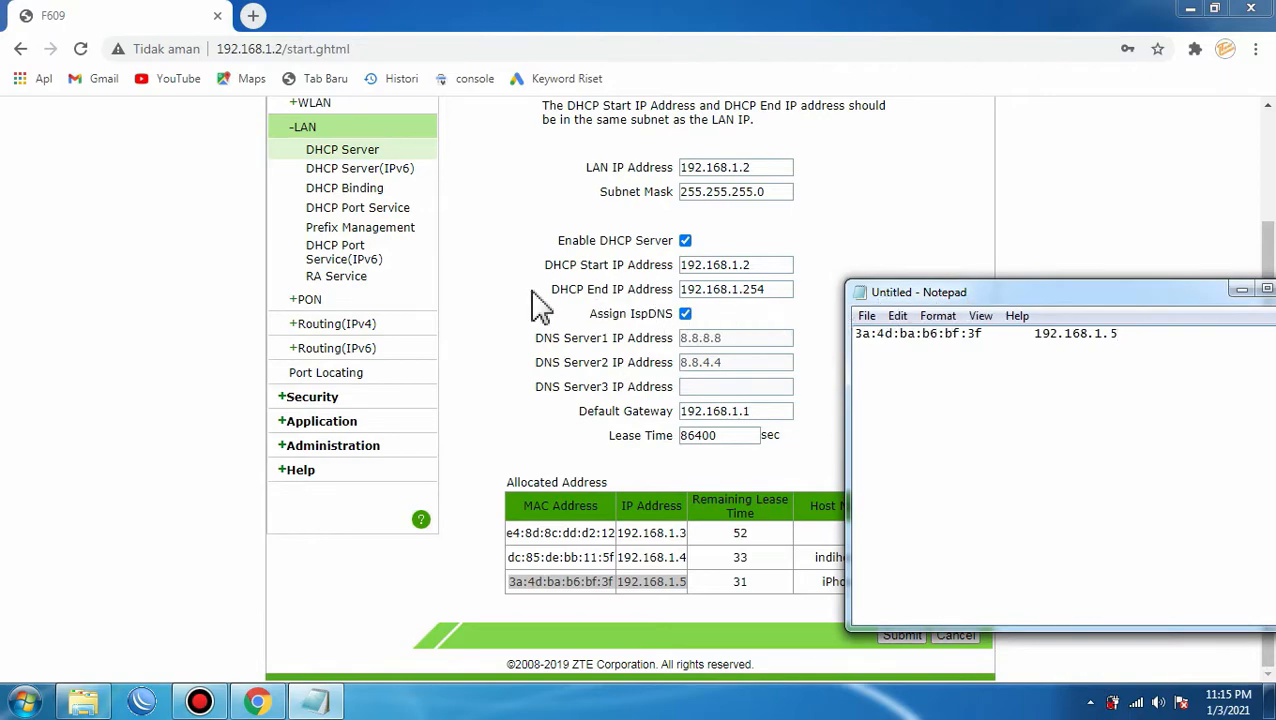
Check SSID1 'wifi gratis' under WLAN SSID Settings, then open the Access Control List page.
click(215, 295)
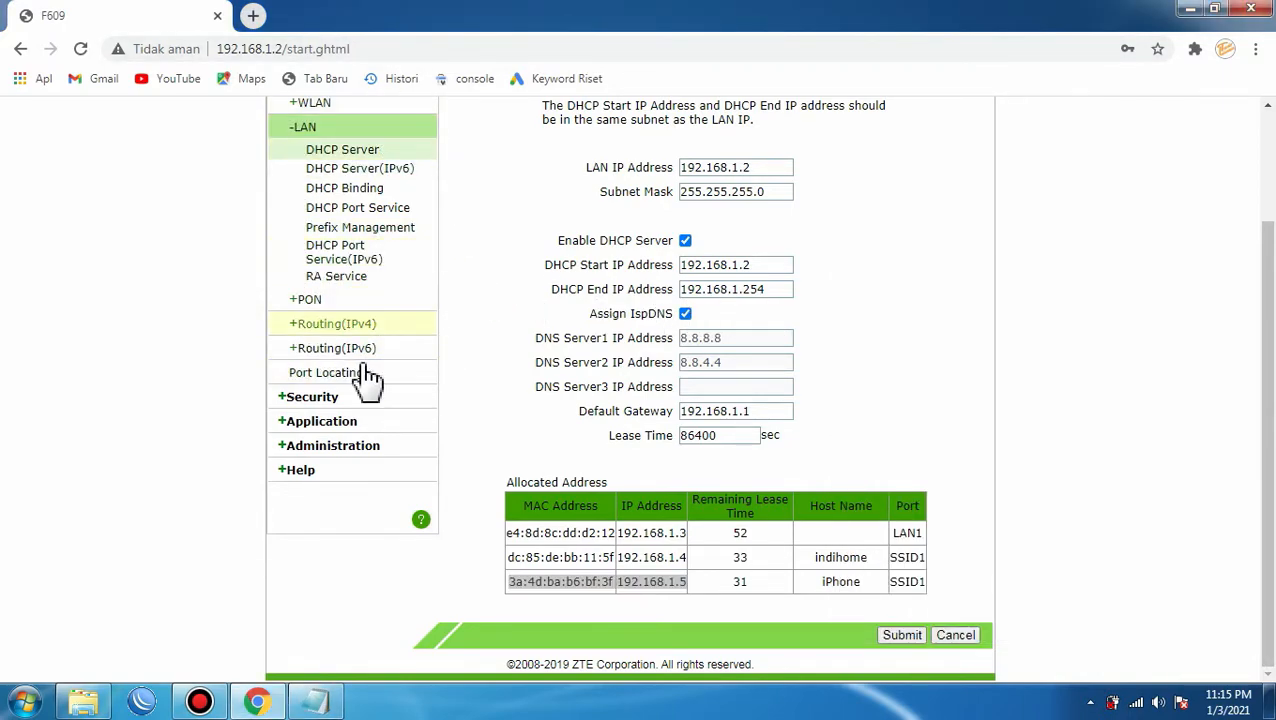
scroll(378, 383, up, 2)
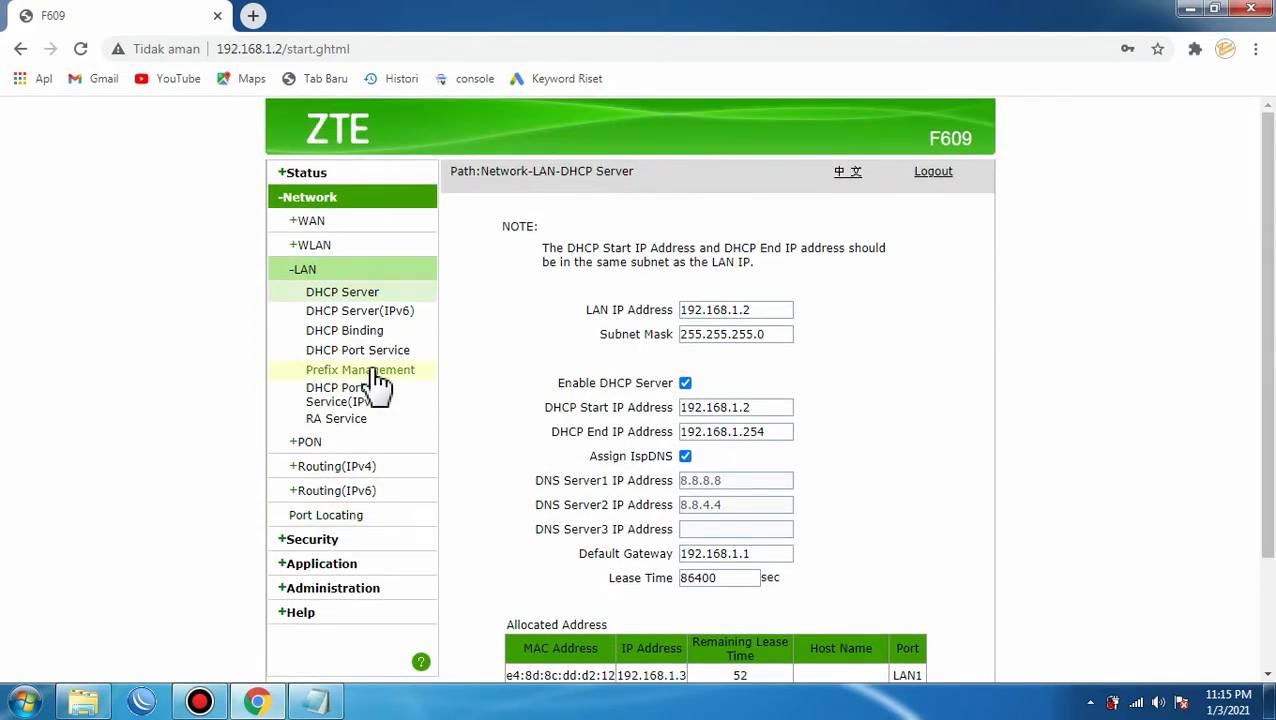
click(328, 246)
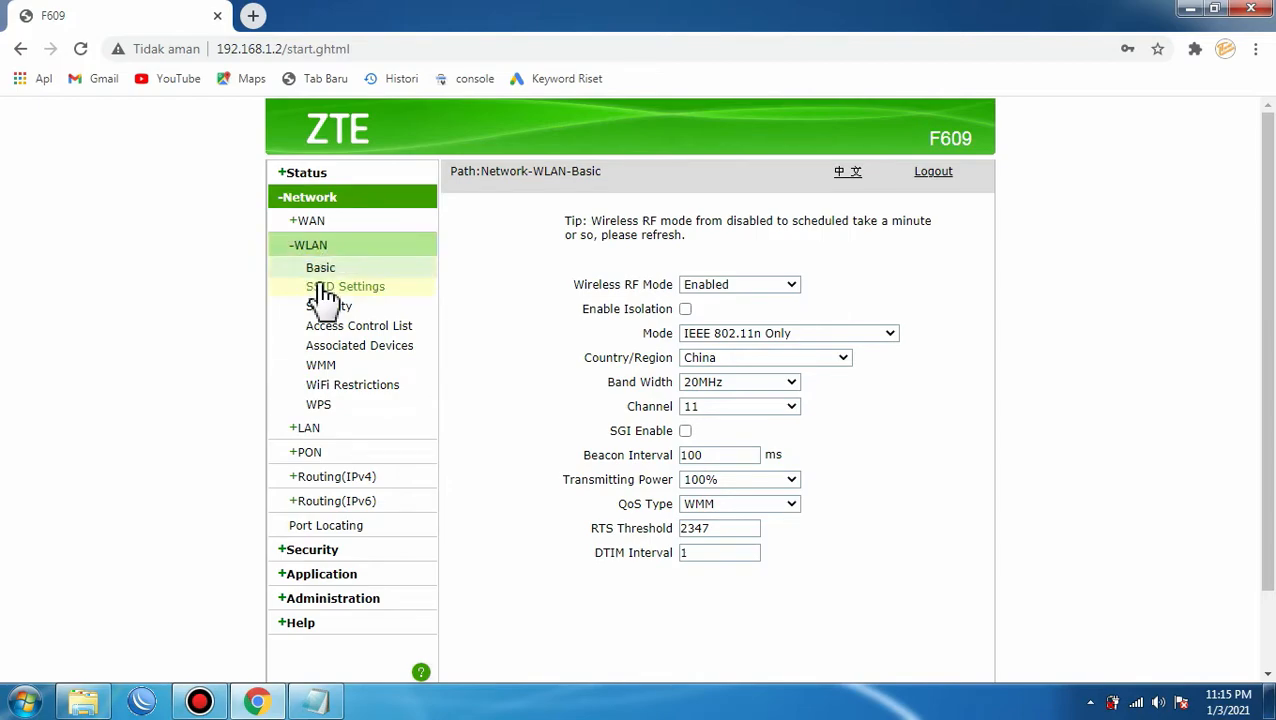
click(334, 288)
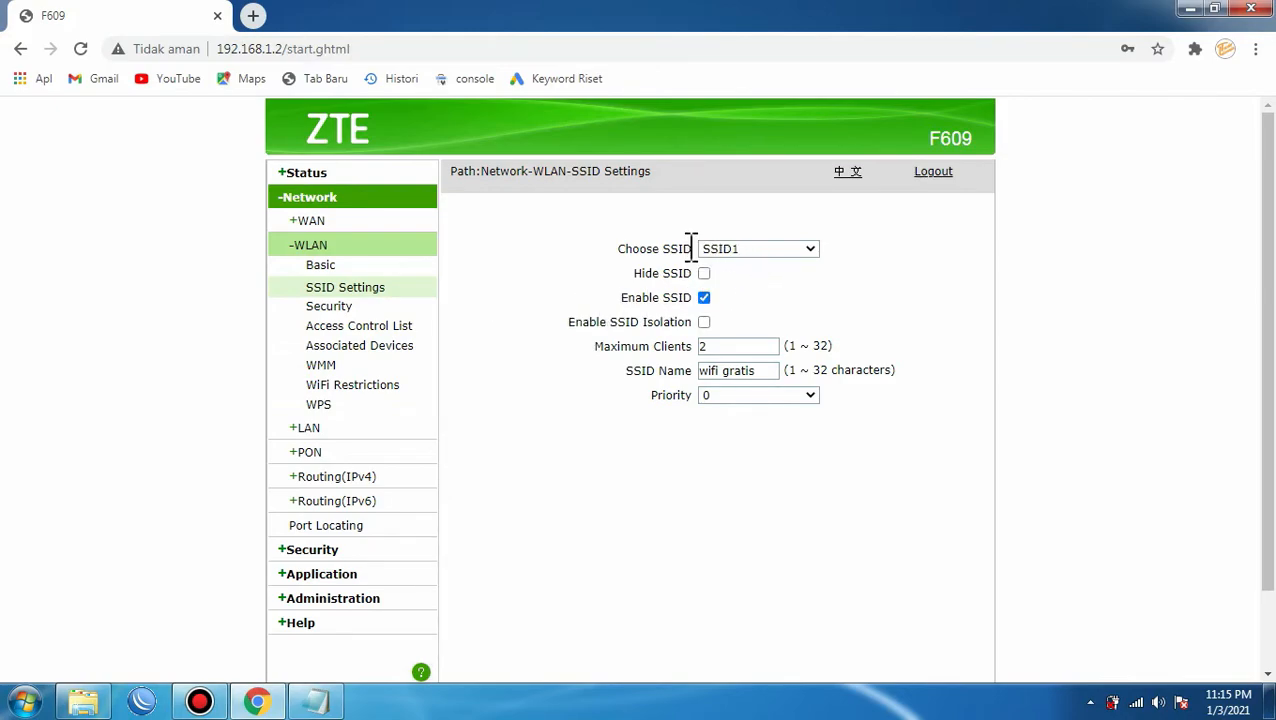
click(761, 372)
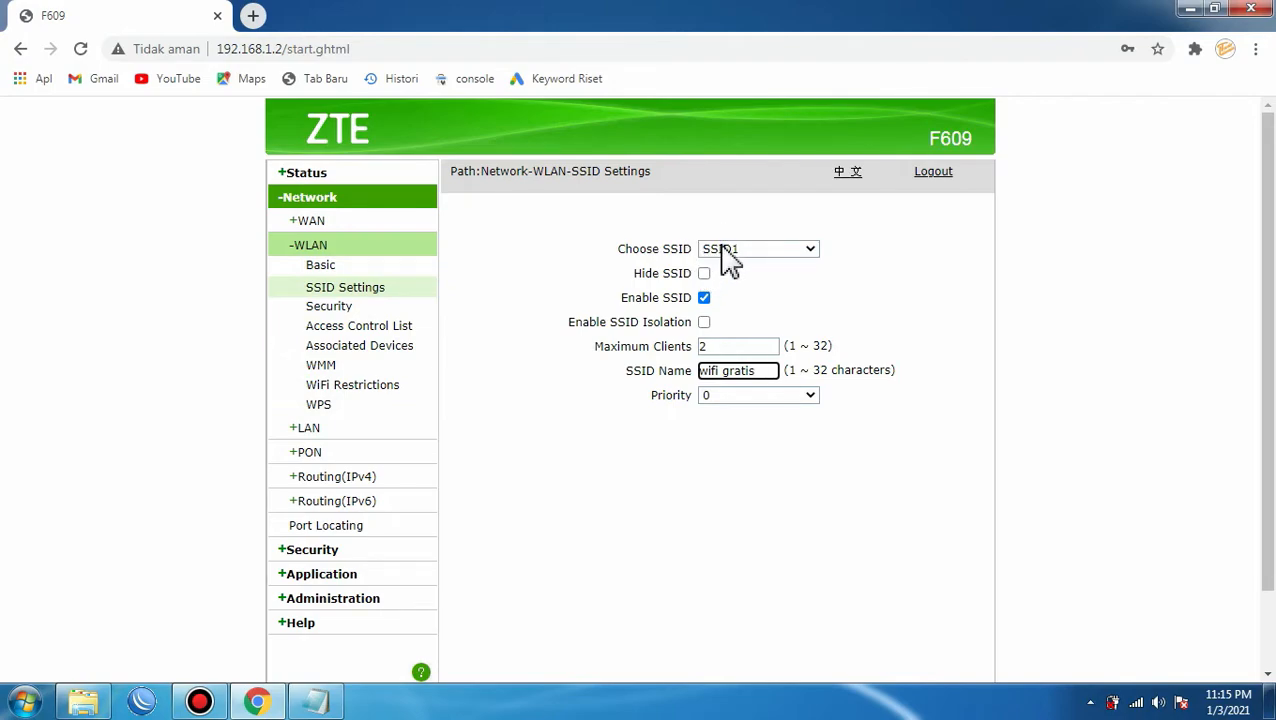
click(788, 251)
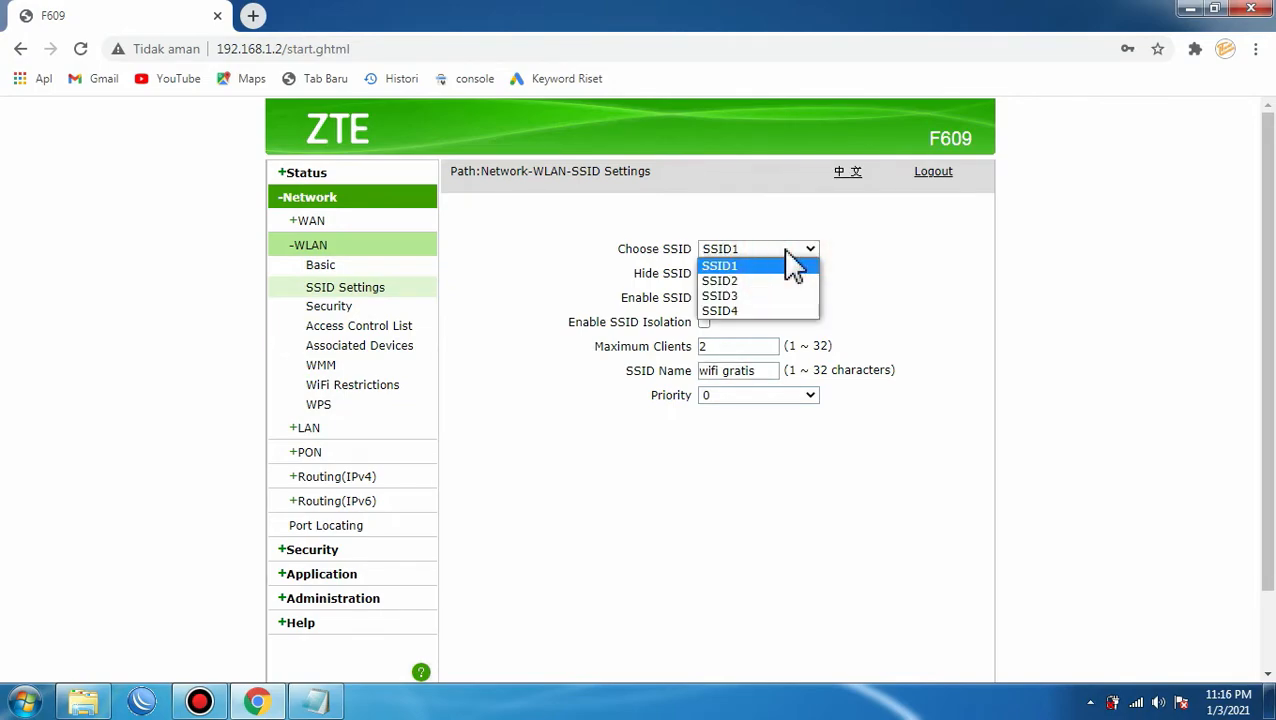
click(777, 250)
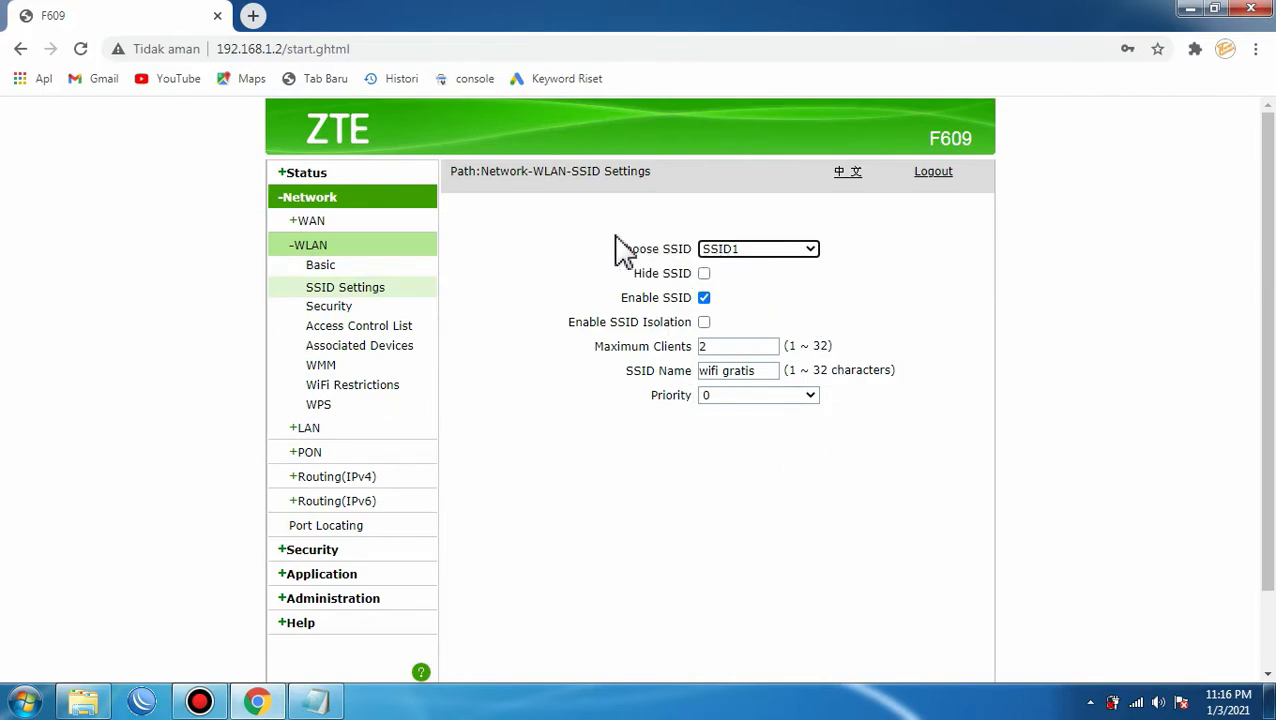
click(339, 332)
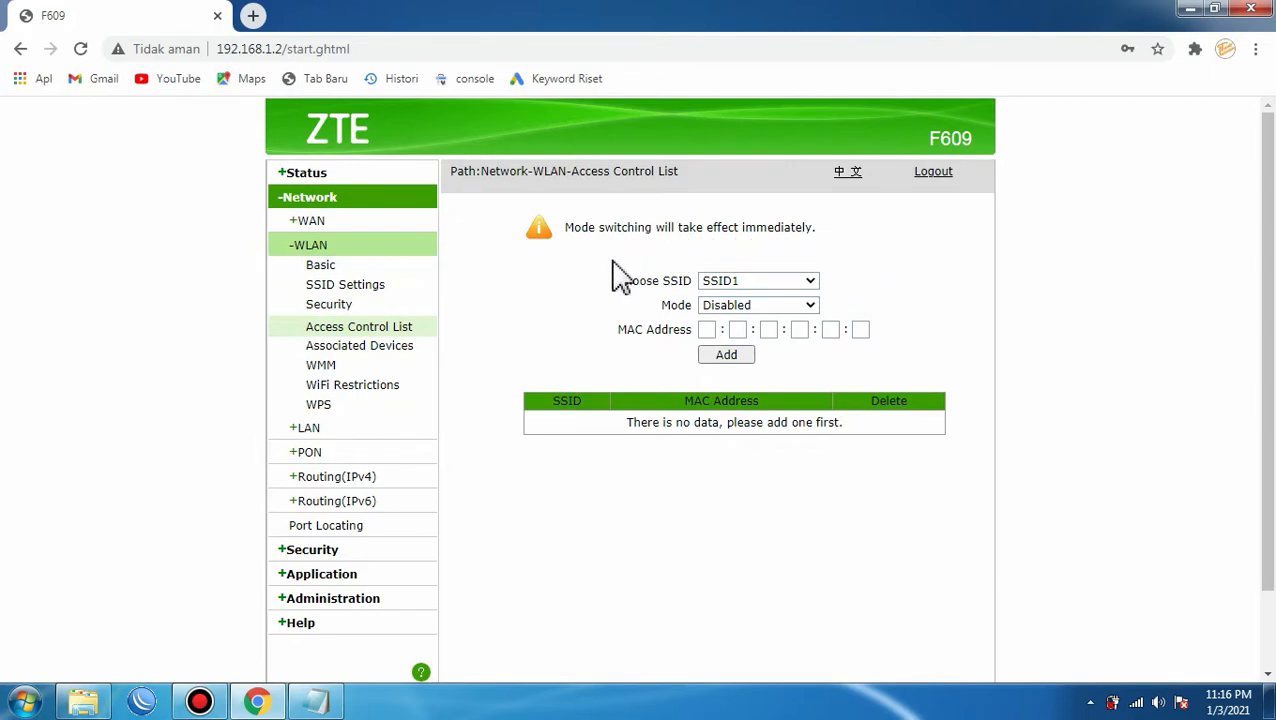
click(780, 283)
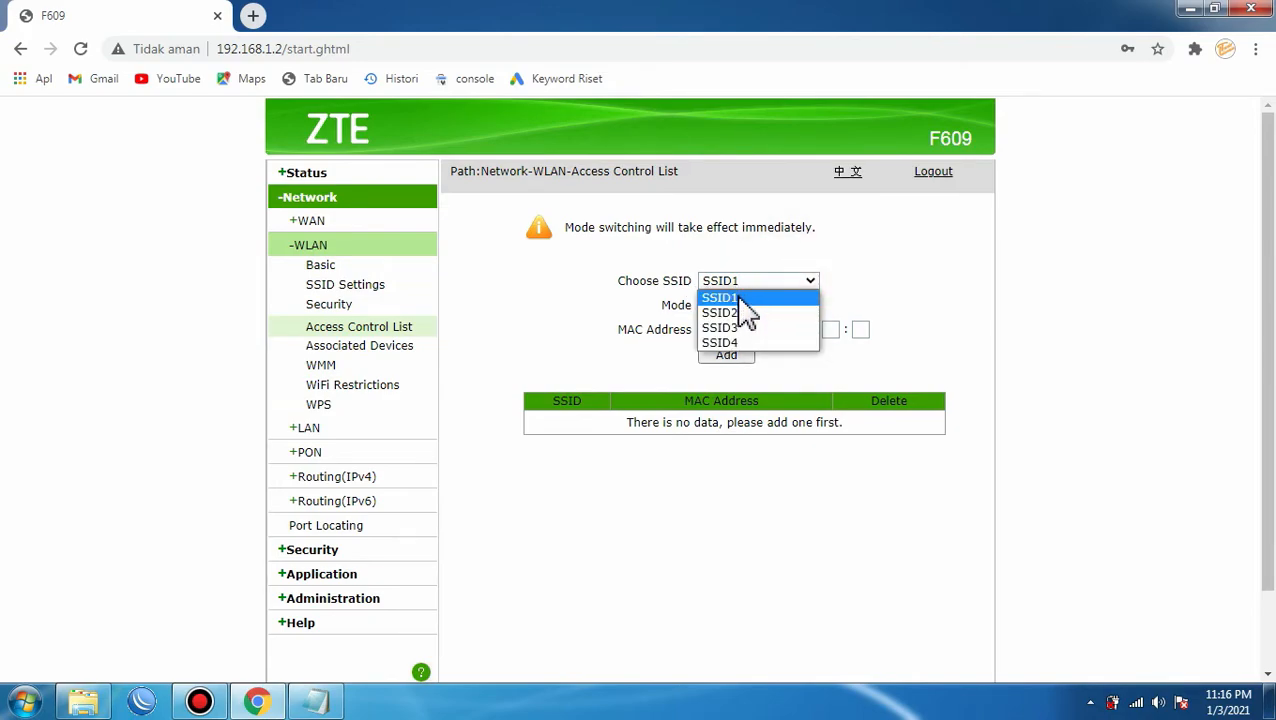
click(739, 298)
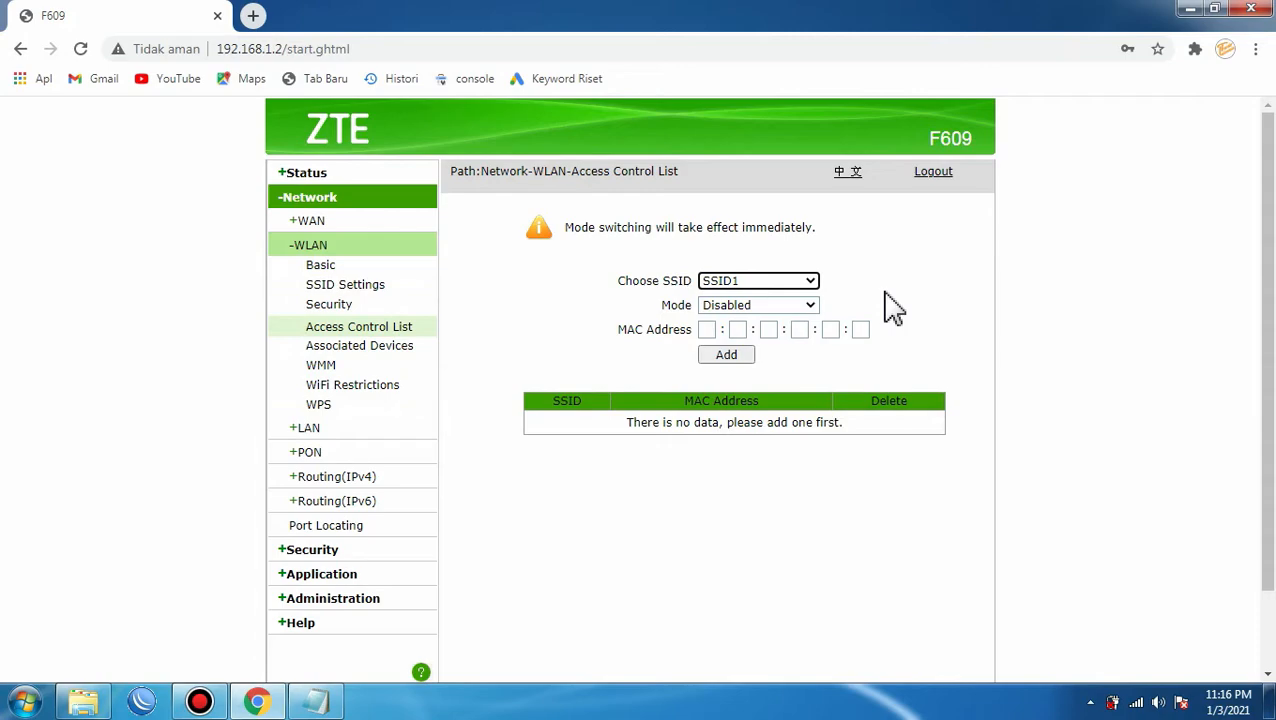
click(709, 330)
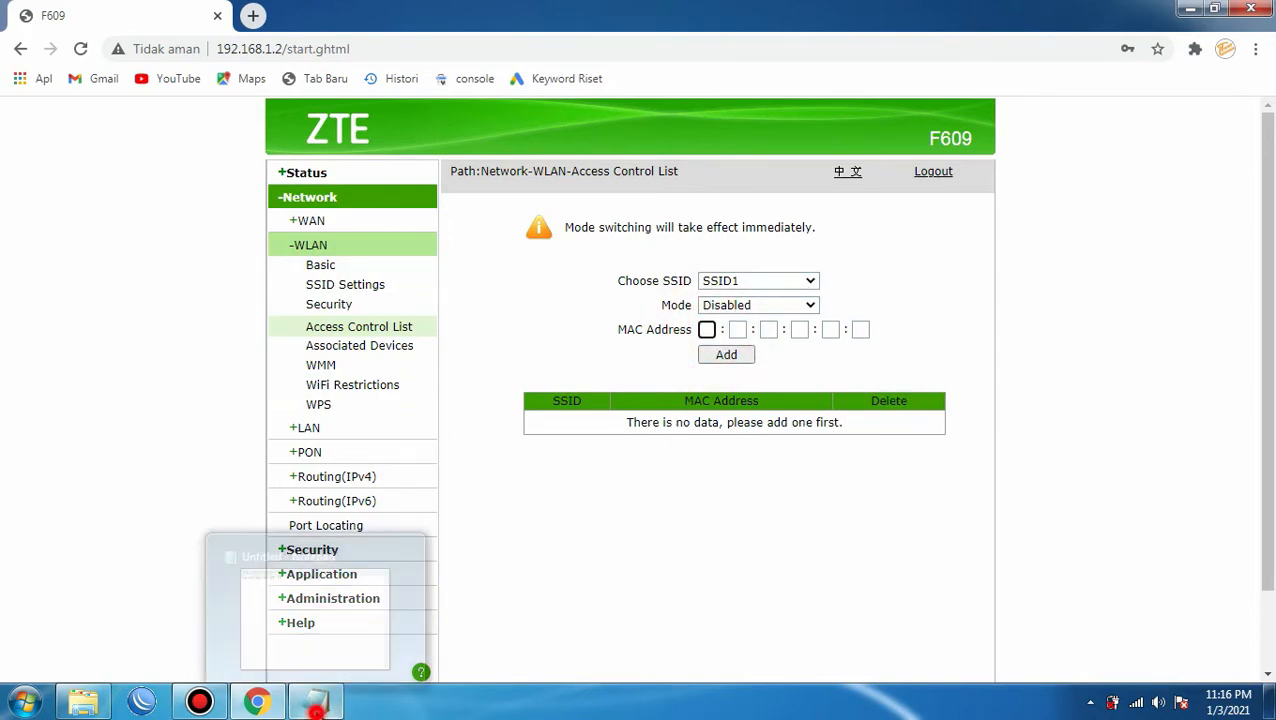
Copy 3a from the note into the first MAC Address box.
click(316, 700)
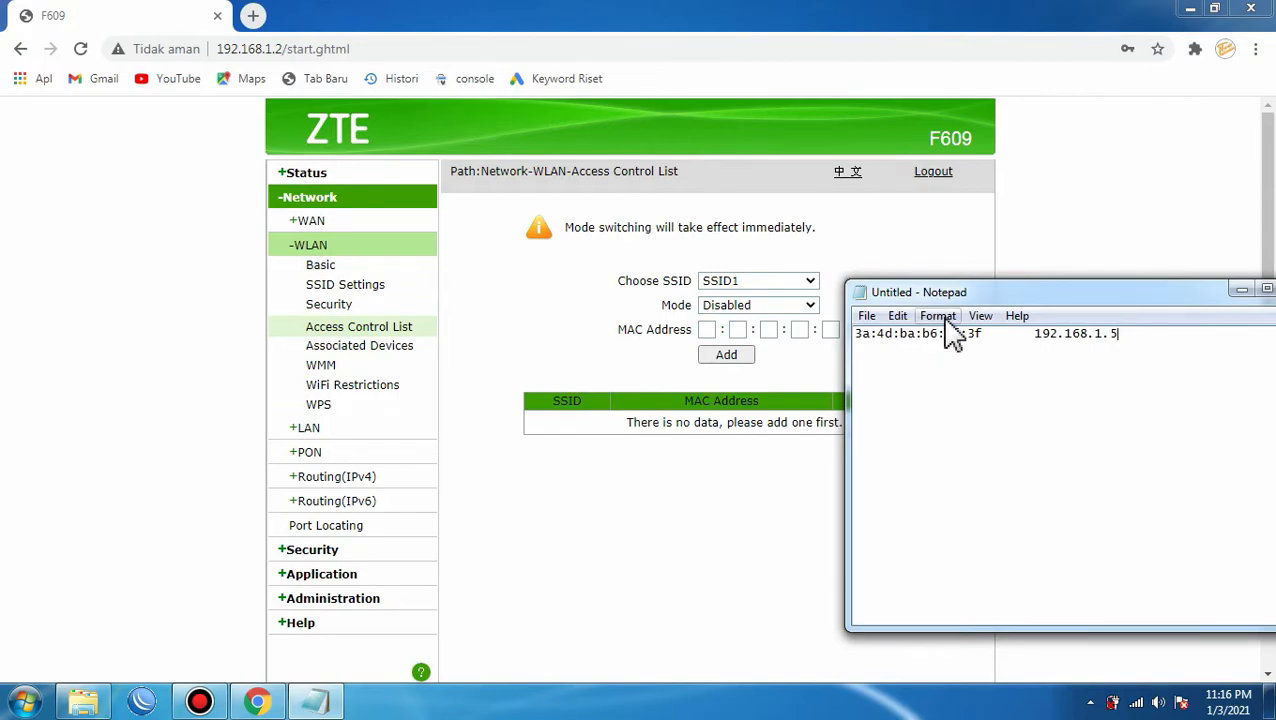
drag(963, 292, 1003, 290)
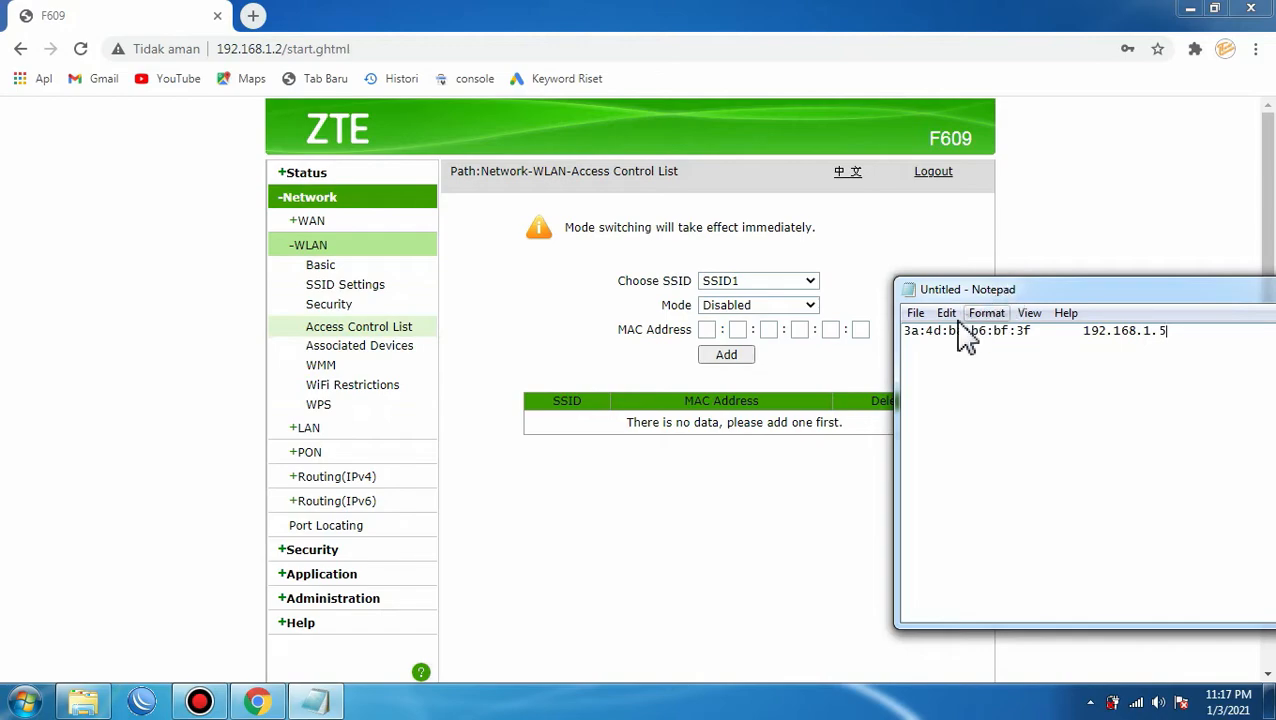
drag(906, 332, 1003, 336)
click(916, 336)
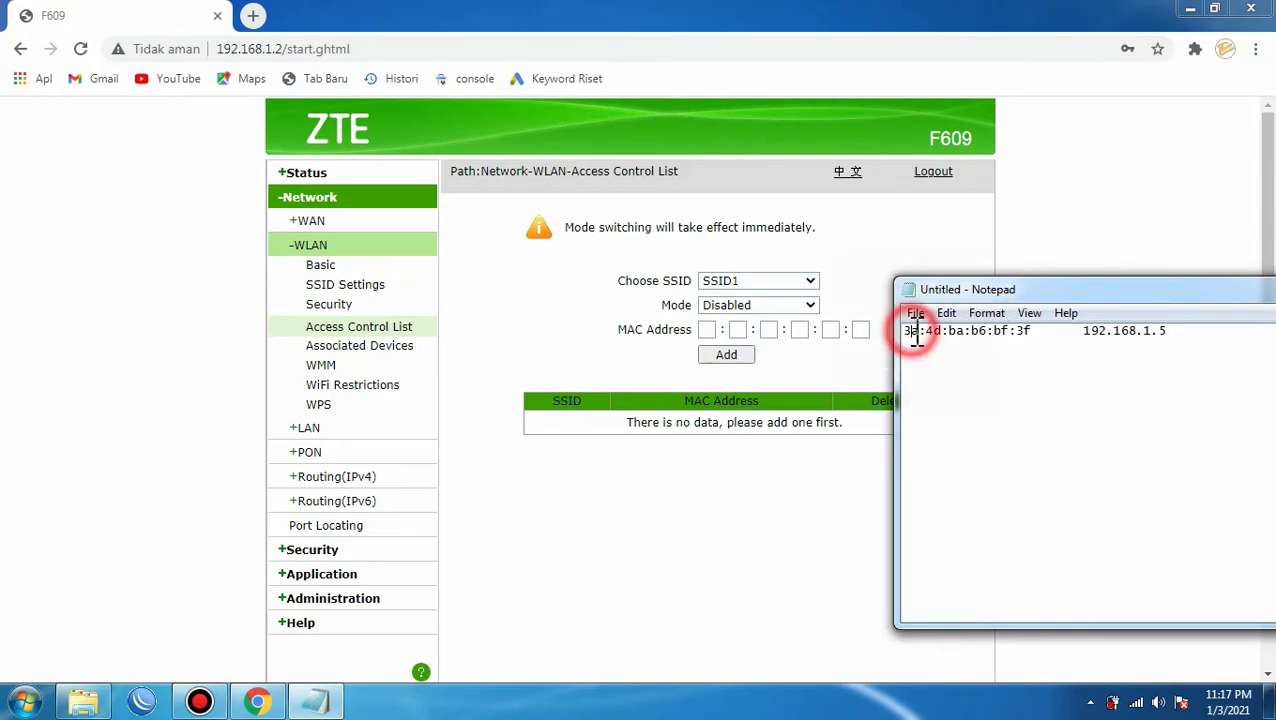
click(920, 336)
drag(919, 336, 889, 330)
key(ctrl+c)
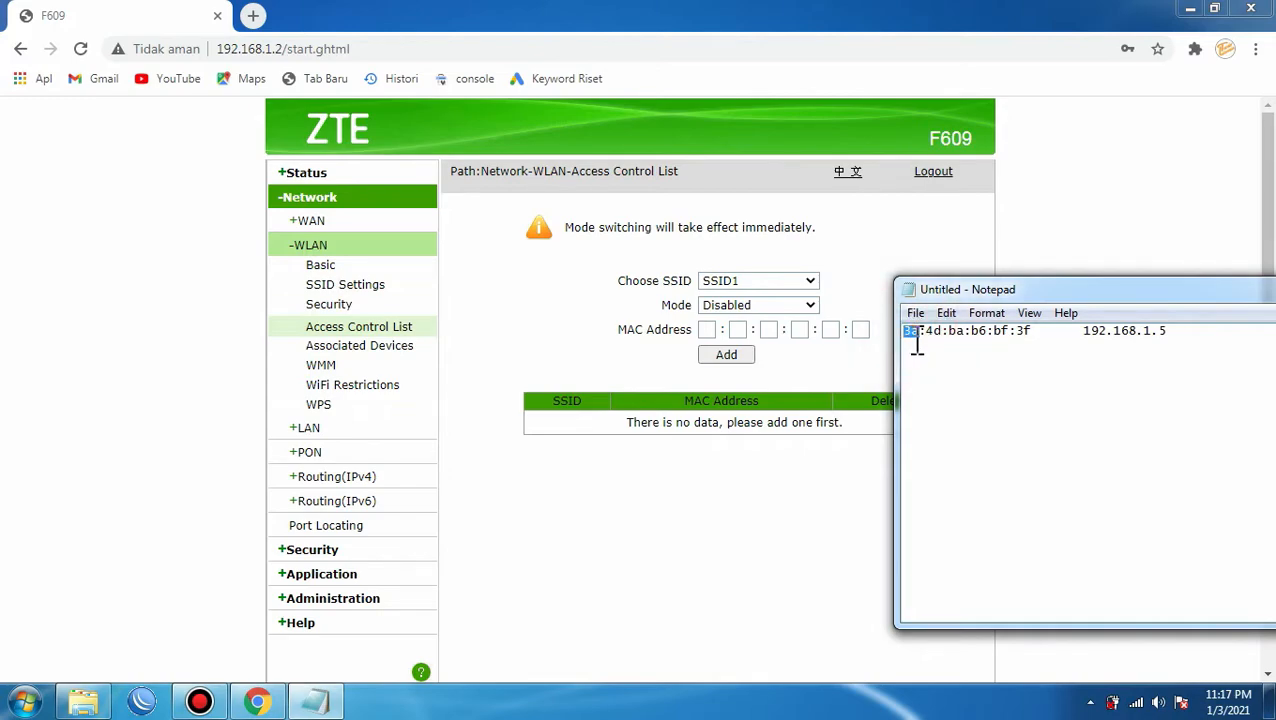
click(706, 330)
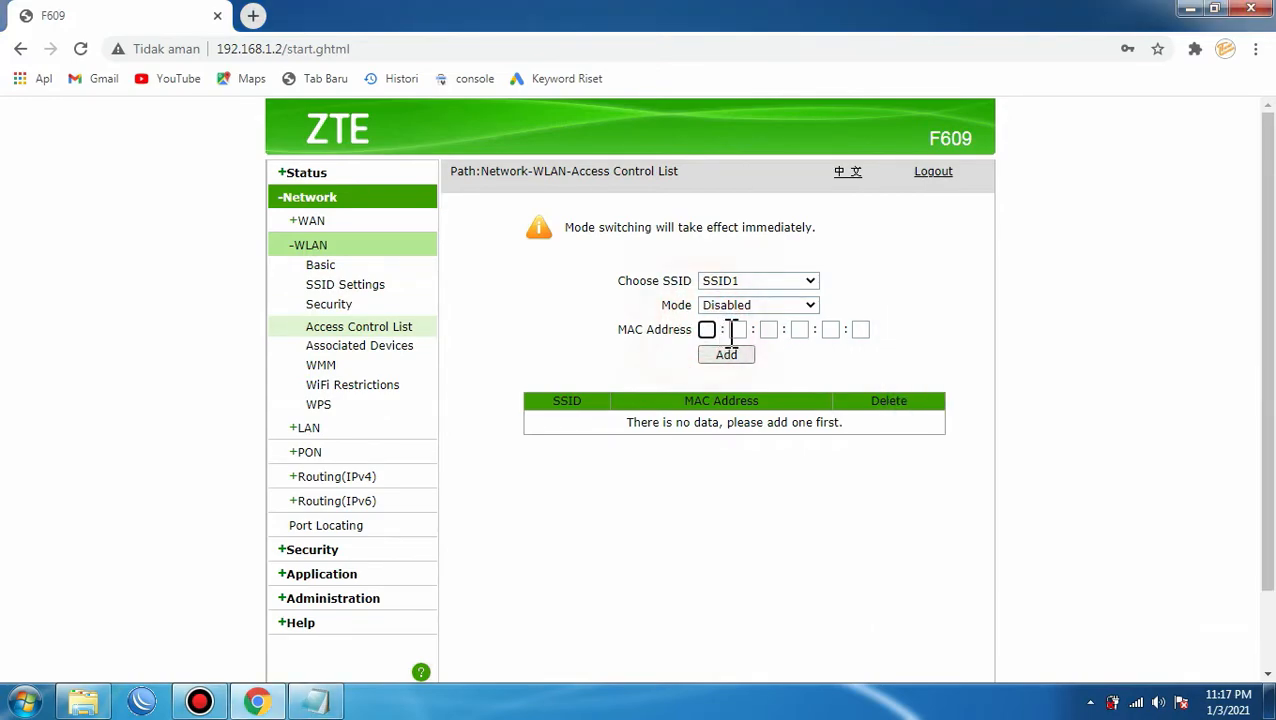
key(ctrl+v)
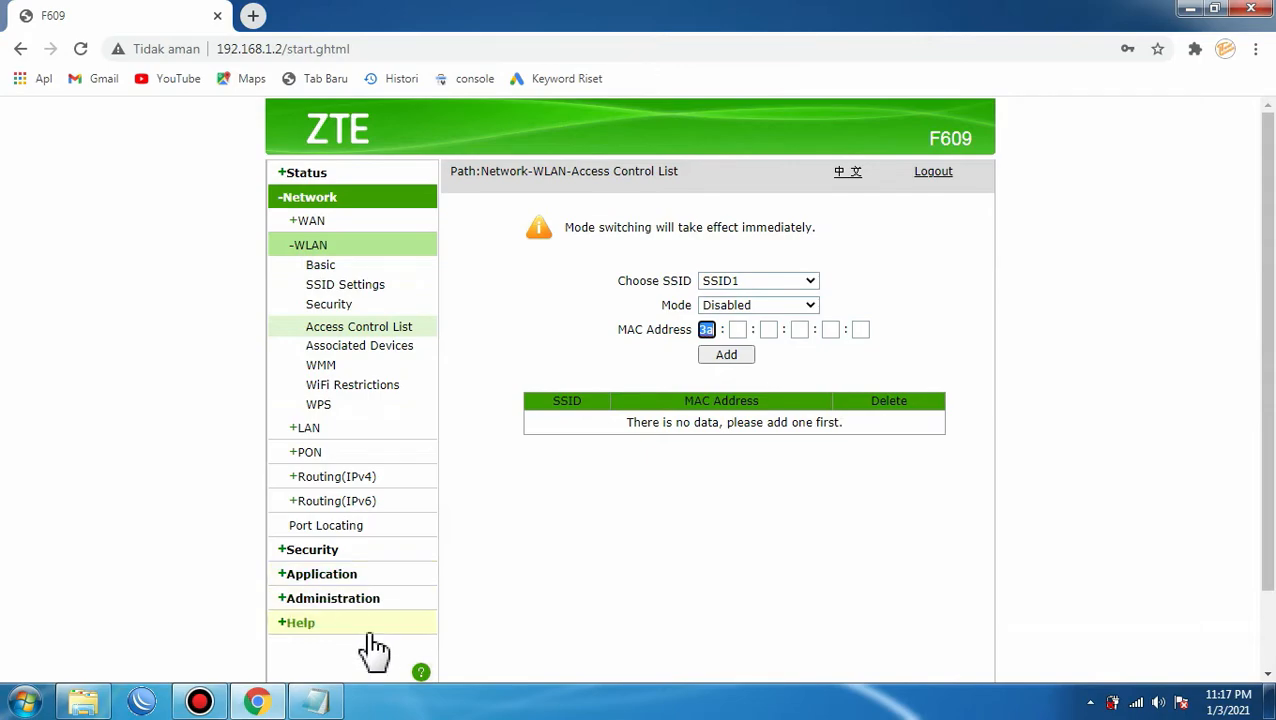
Fill the second to fourth MAC boxes with 4d, ba and b6 from the note.
click(318, 702)
drag(945, 337, 938, 337)
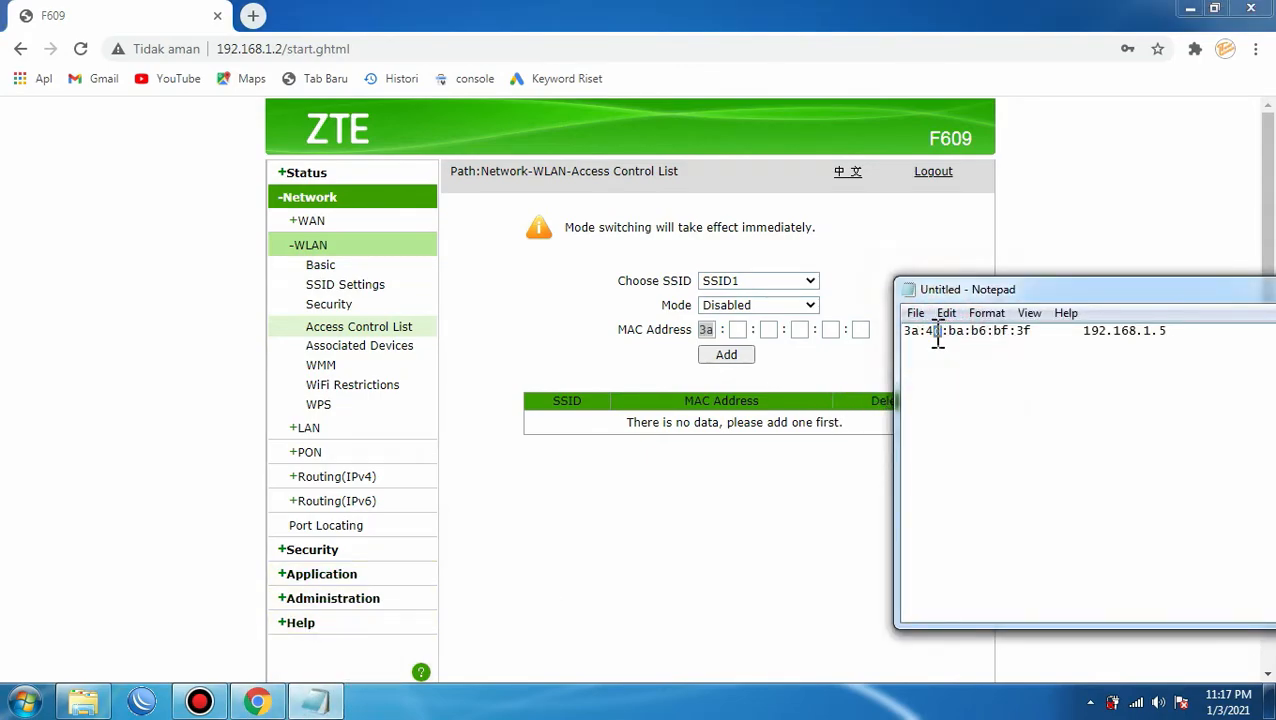
click(740, 330)
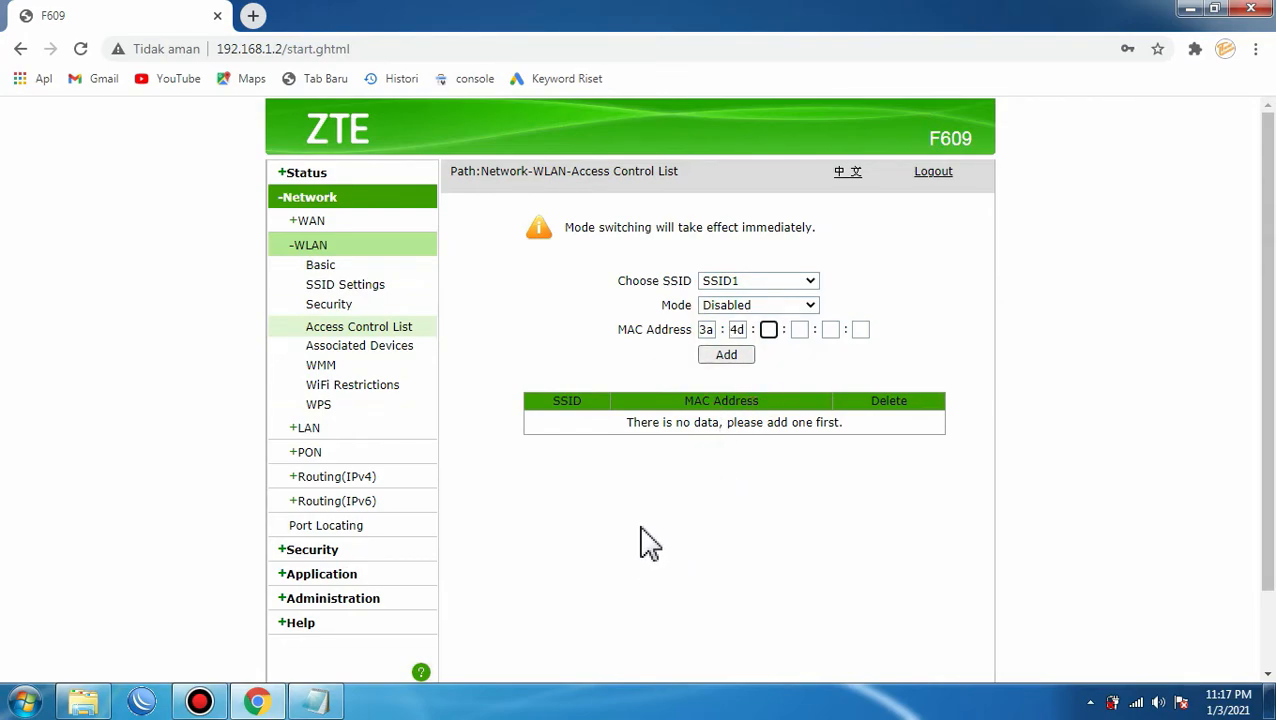
click(318, 702)
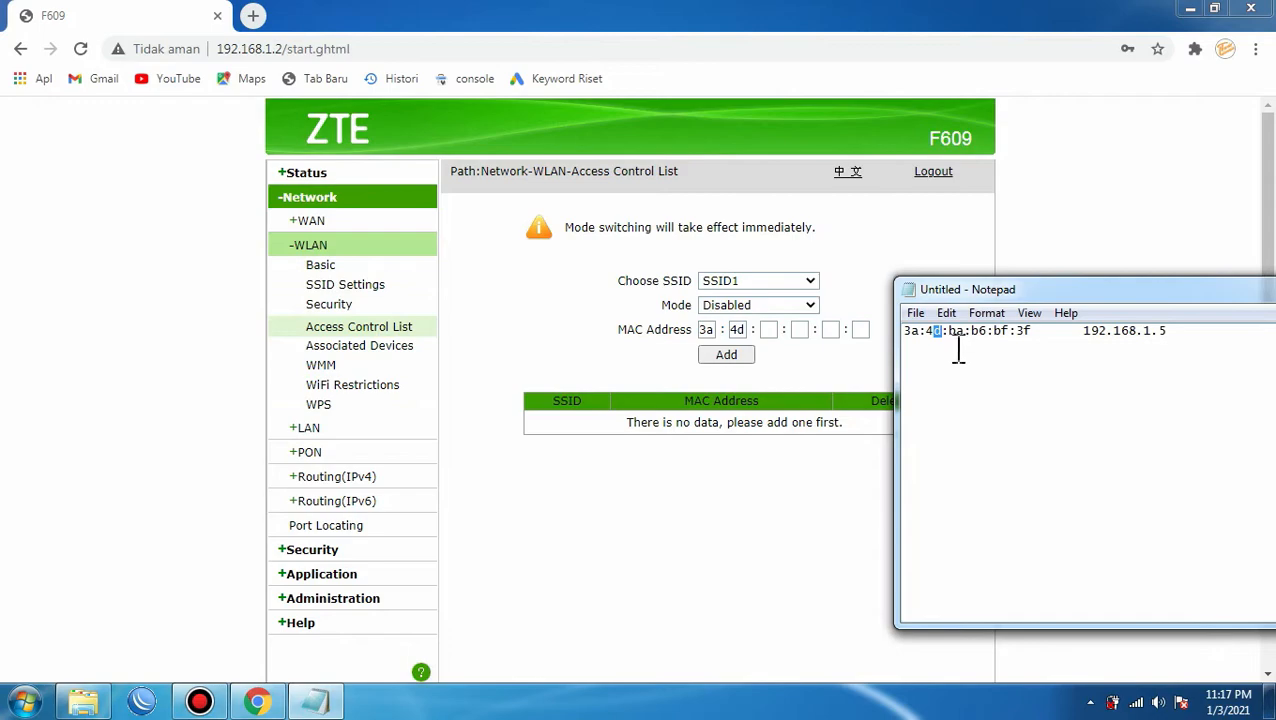
drag(963, 338, 957, 338)
click(768, 330)
text(ba)
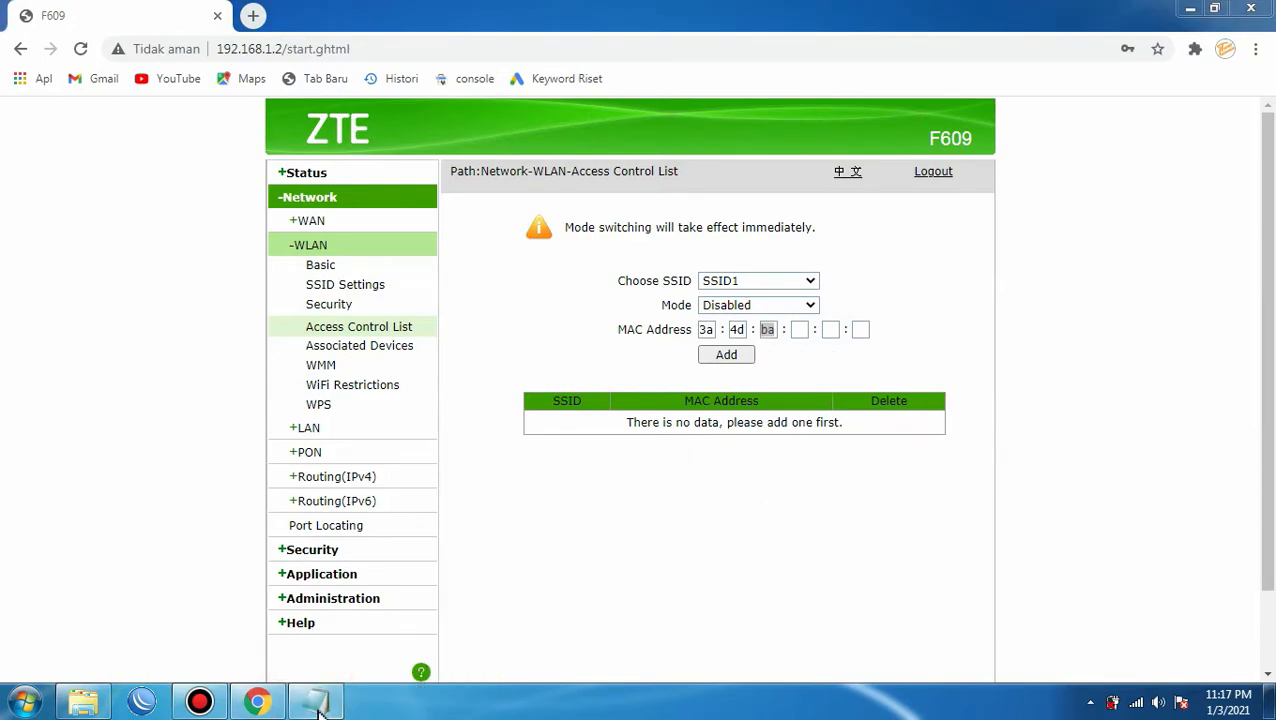
click(316, 700)
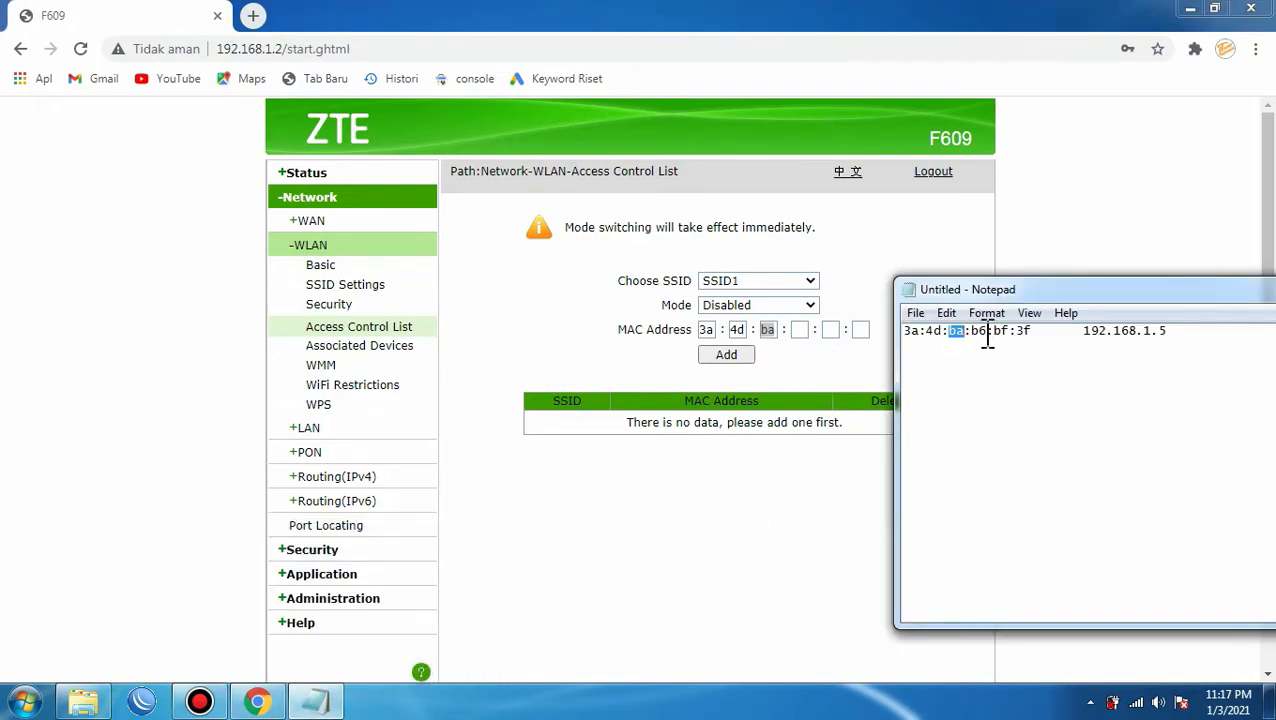
click(982, 336)
click(803, 330)
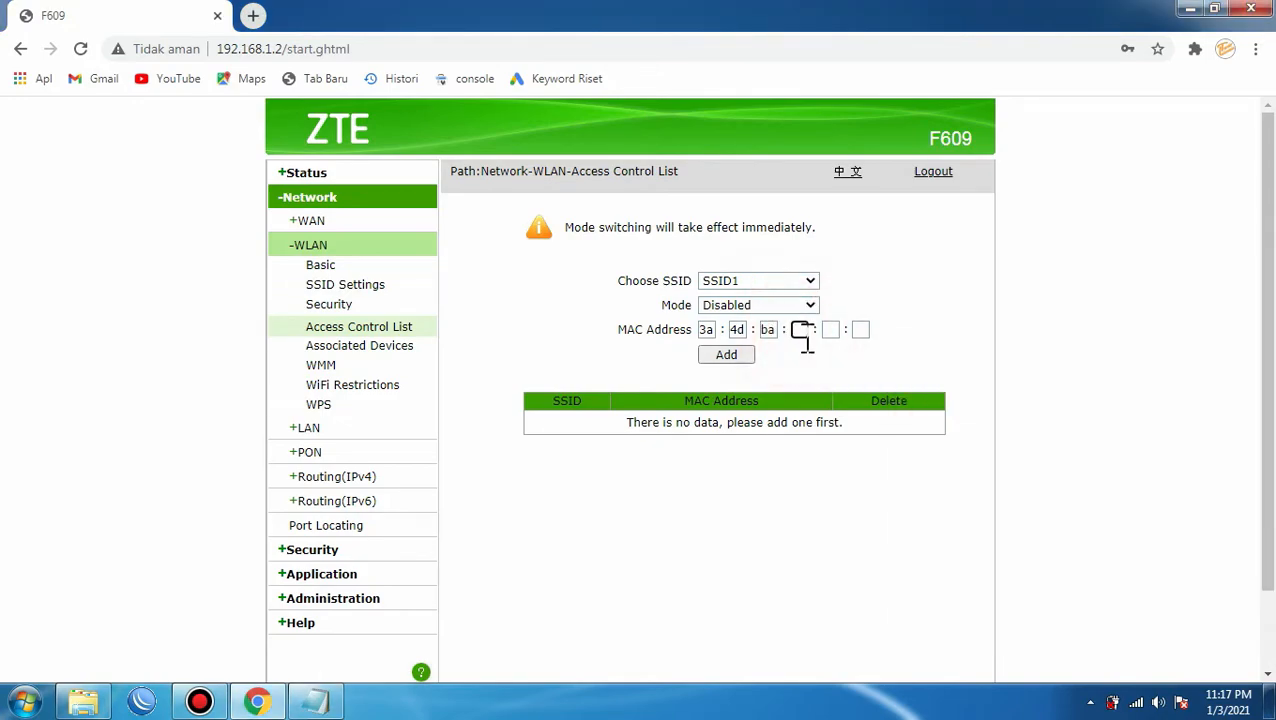
text(b6)
Fill the fifth and sixth MAC boxes with bf and 3f.
click(316, 700)
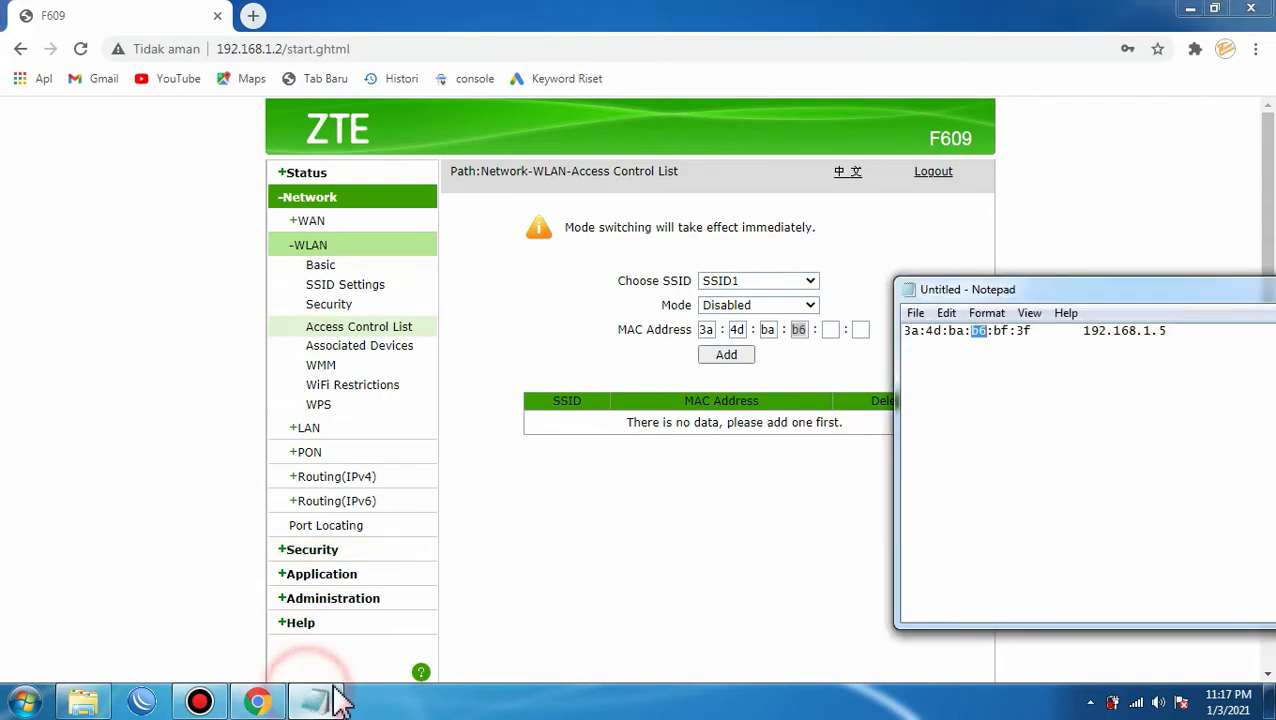
double_click(1001, 334)
key(ctrl+c)
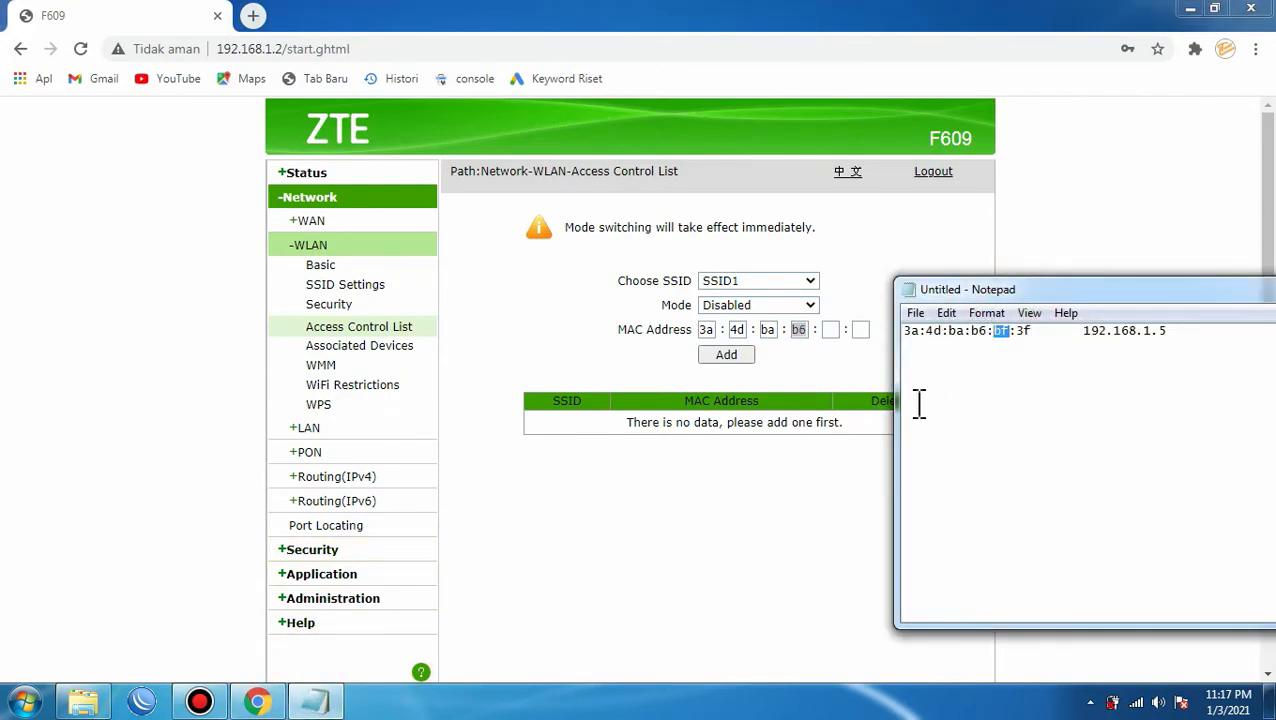
click(834, 329)
key(ctrl+v)
click(319, 703)
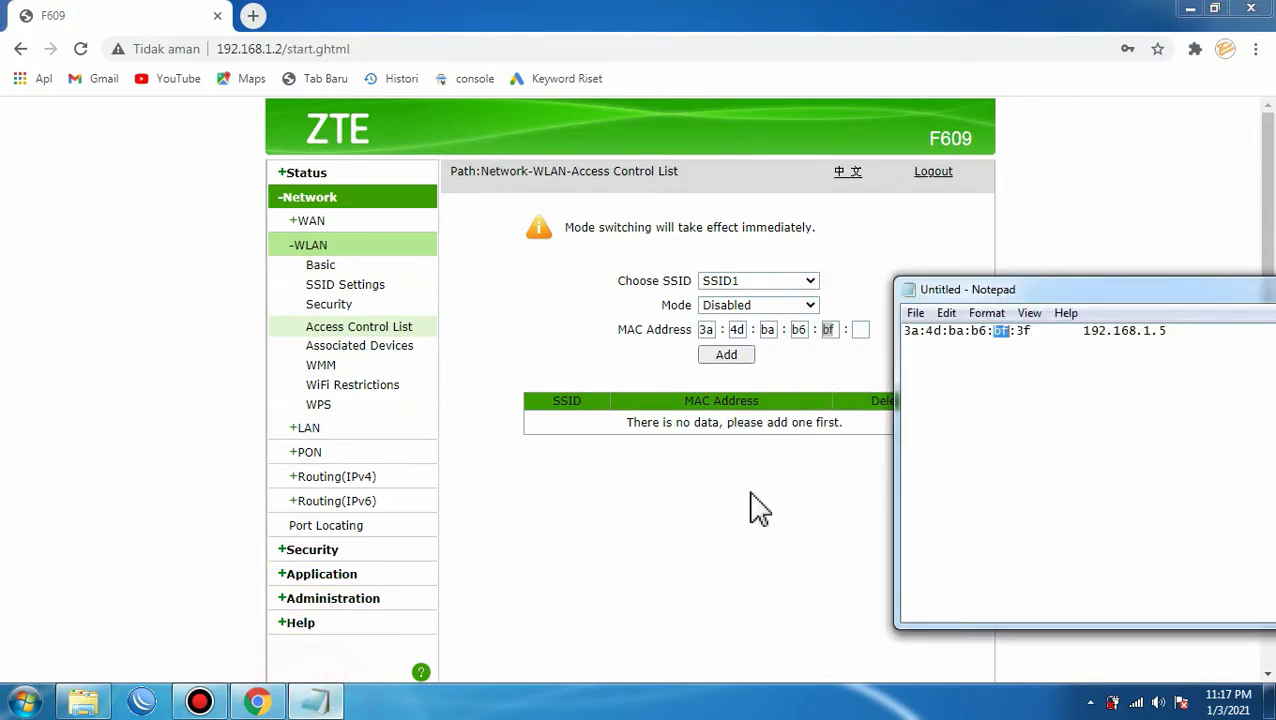
drag(1031, 336, 1024, 340)
click(859, 331)
text(3f)
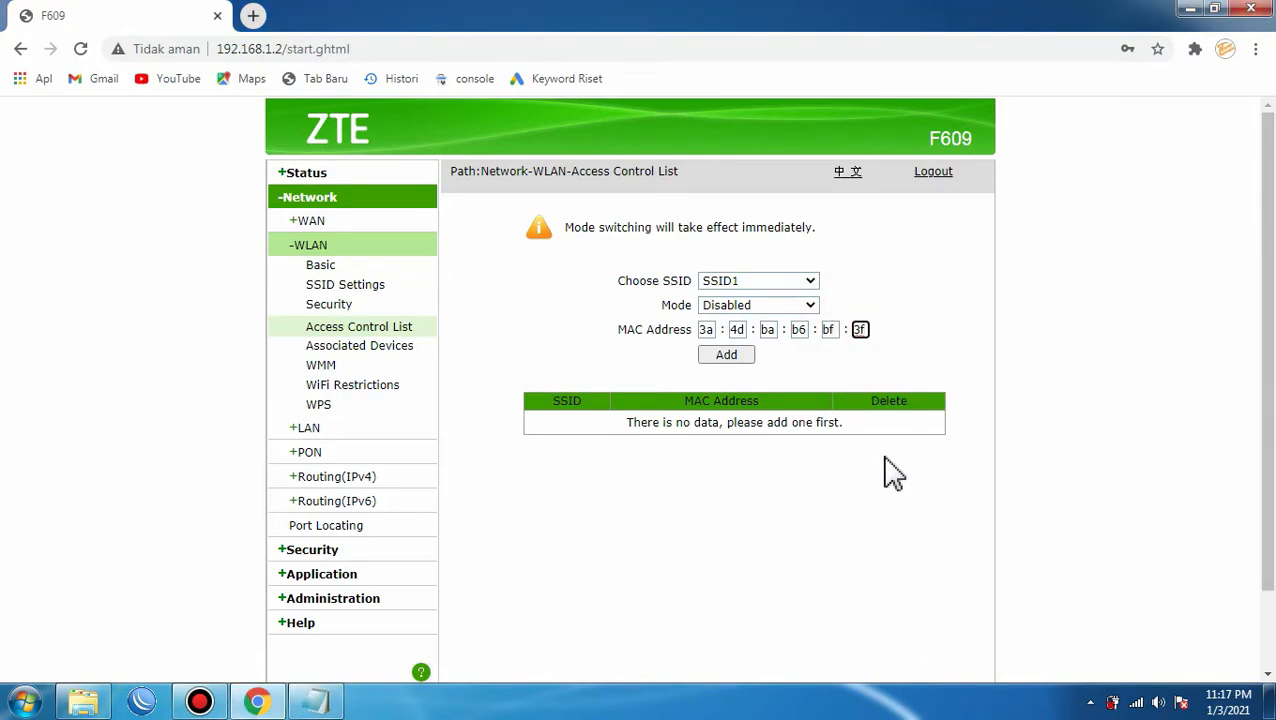
click(916, 332)
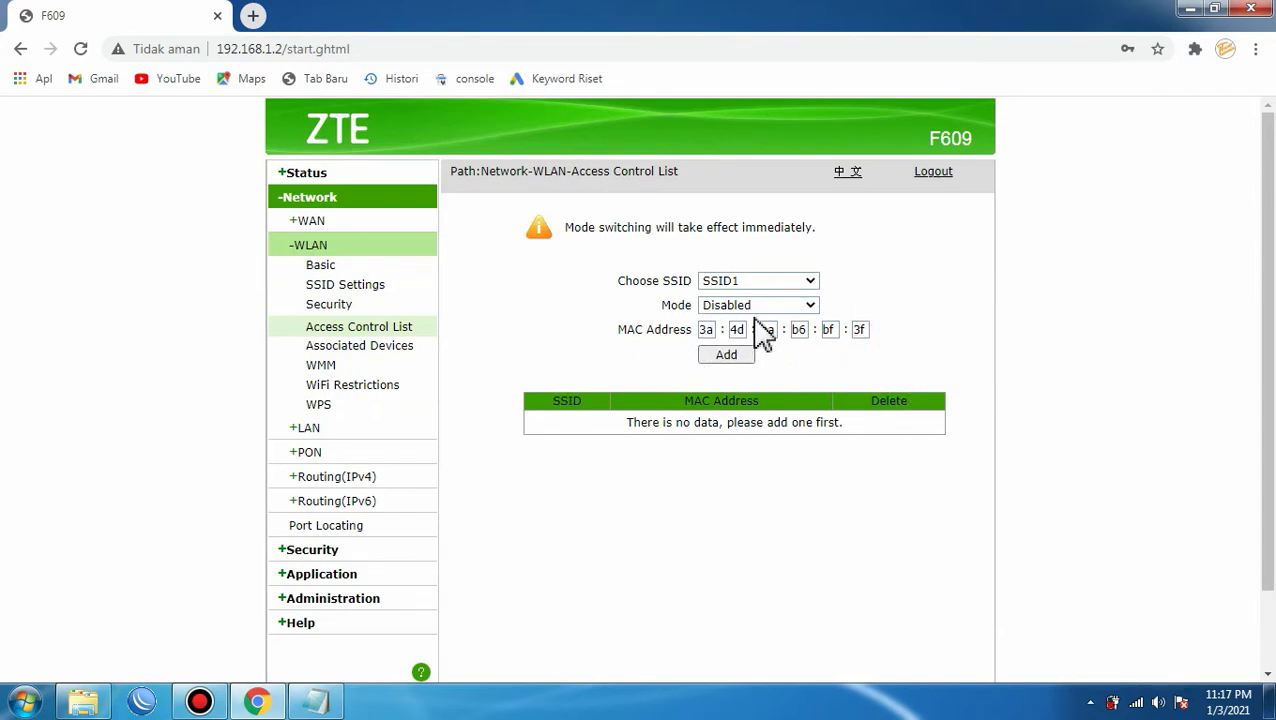
Add 3a:4d:ba:b6:bf:3f to SSID1's list and check it in the SSID/MAC Address table.
click(727, 357)
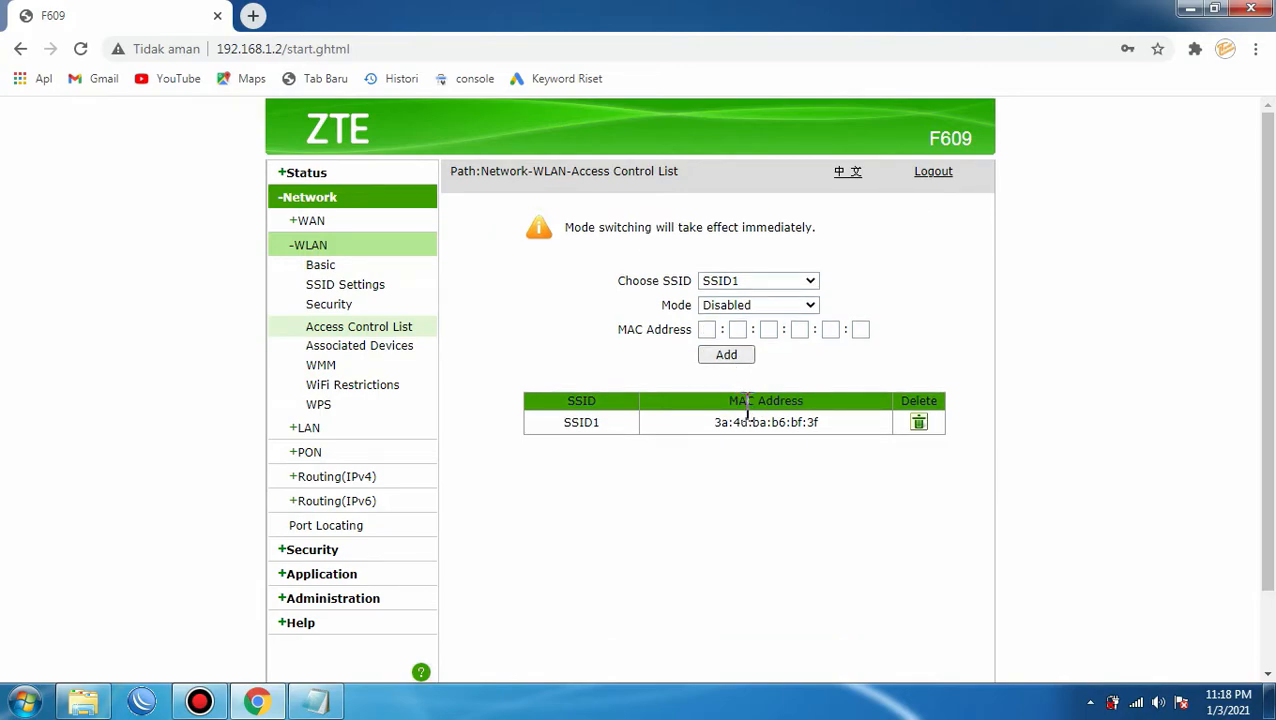
scroll(712, 447, down, 2)
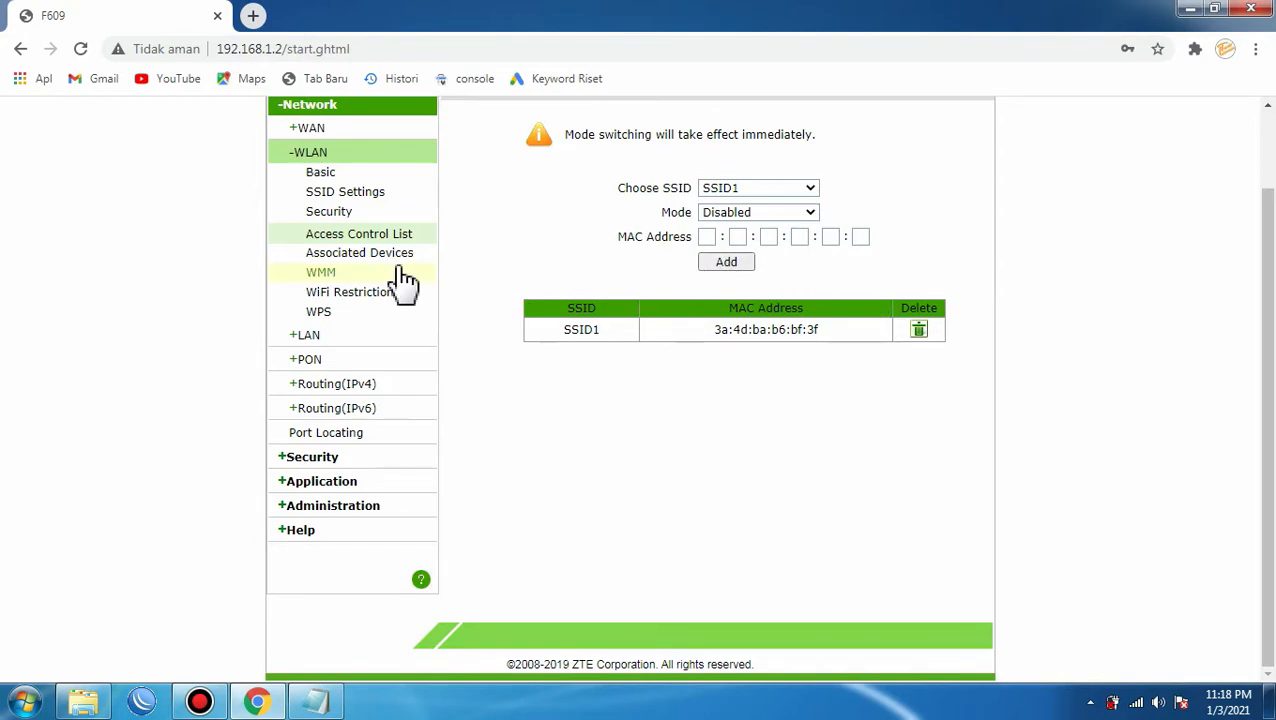
scroll(400, 300, up, 1)
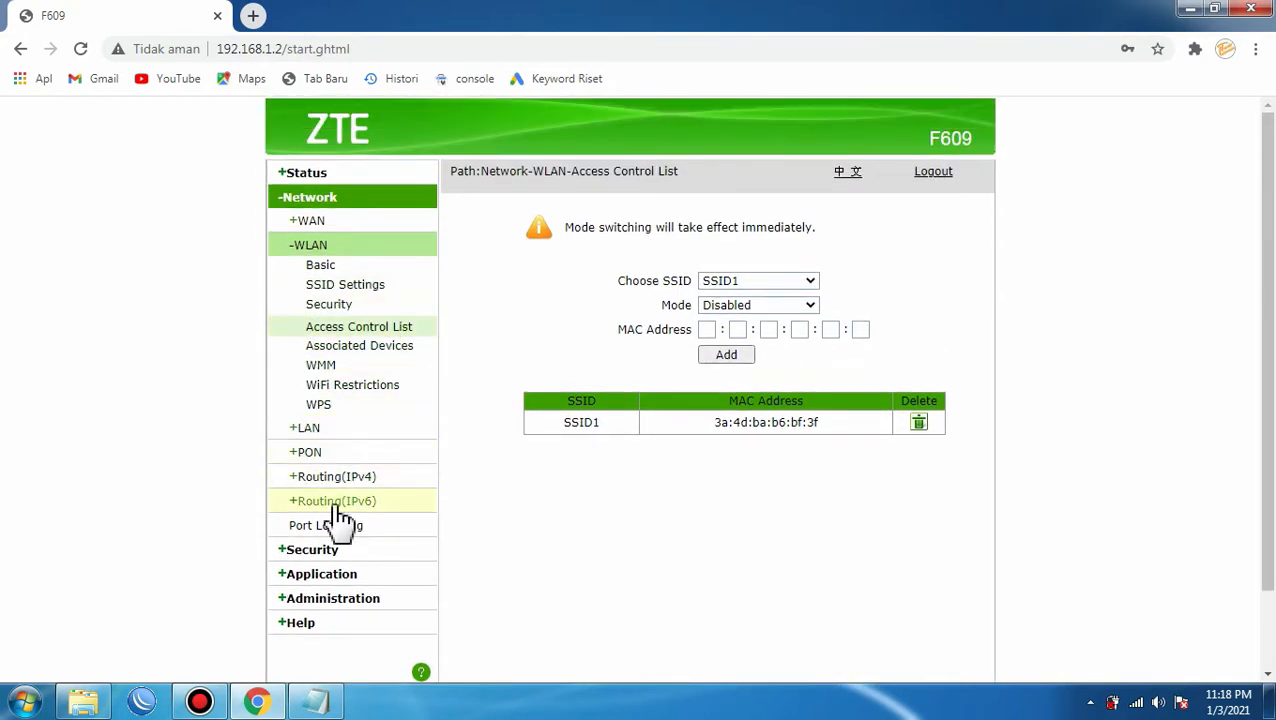
click(324, 601)
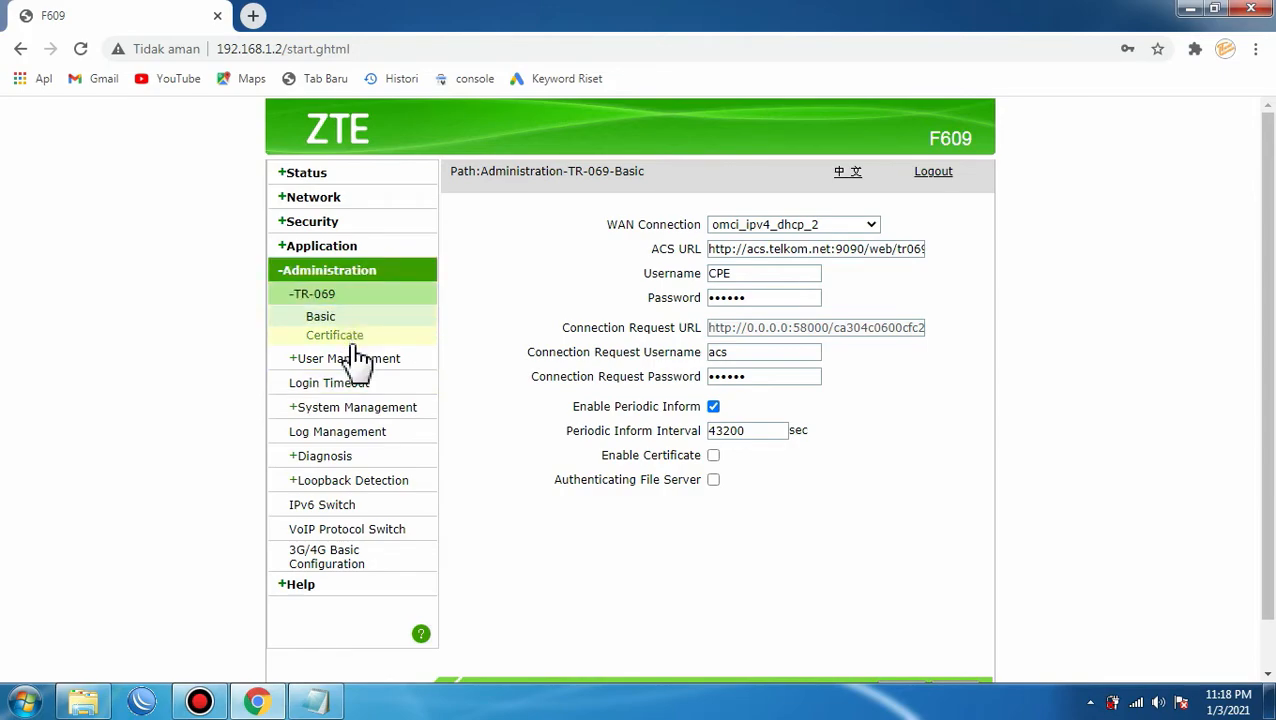
Open the Administration System Management page.
click(341, 414)
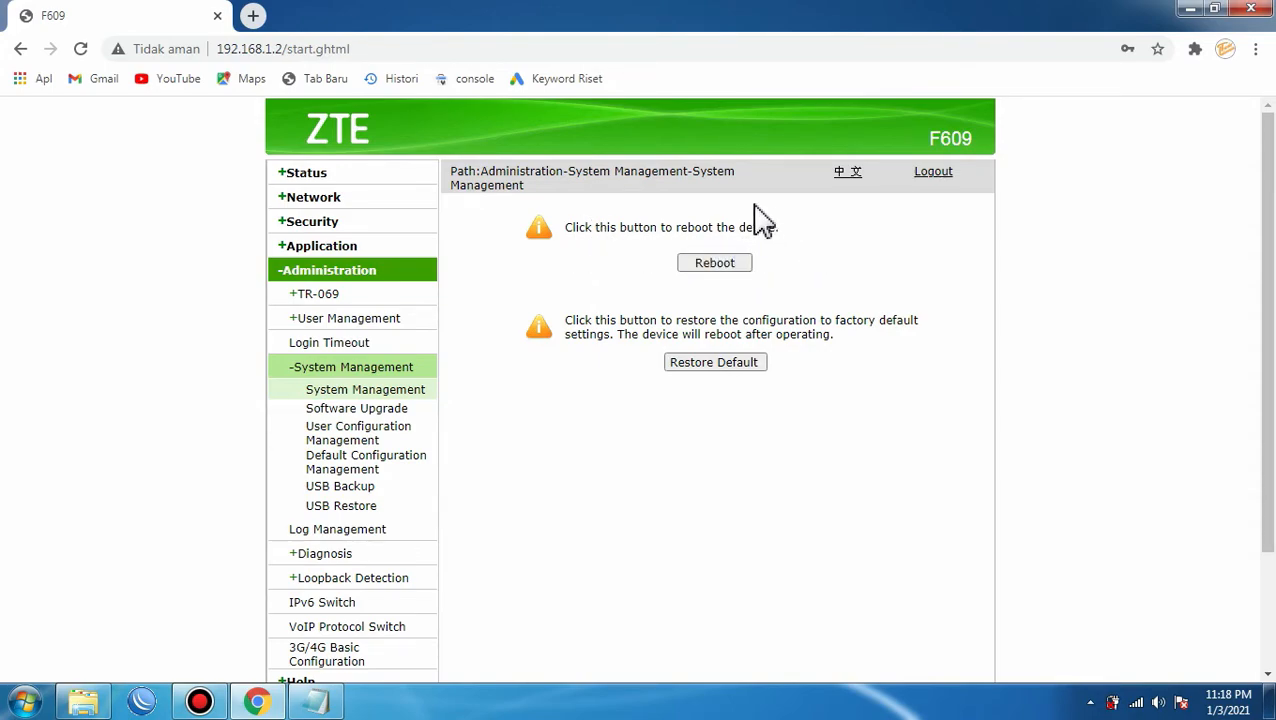
Reboot the router and confirm, dismiss the colour-scheme prompt, and show available wireless networks.
click(707, 264)
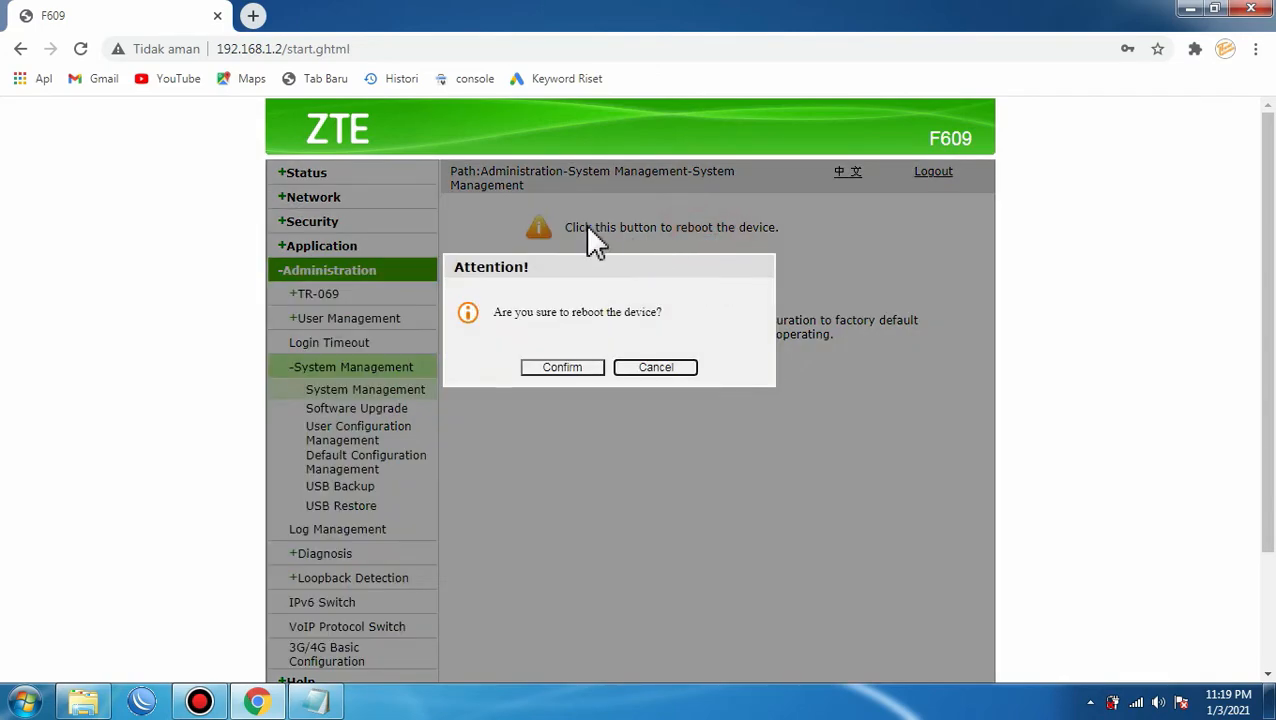
click(555, 375)
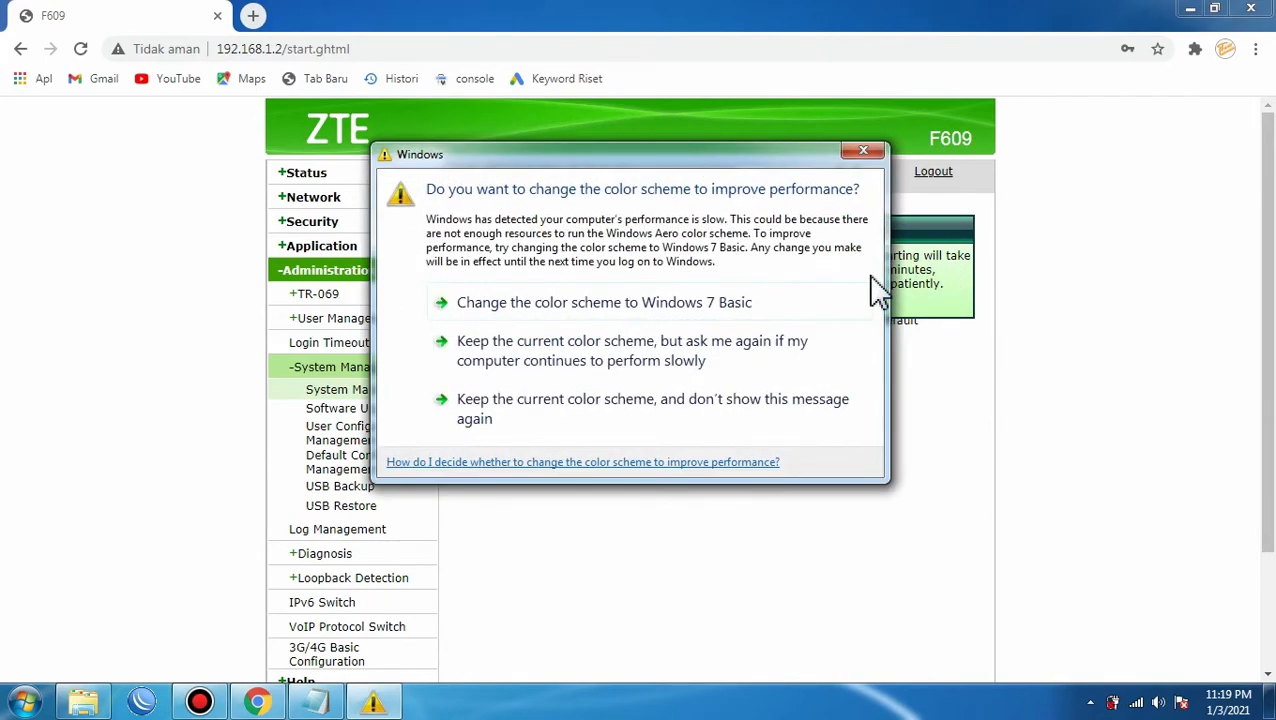
click(863, 151)
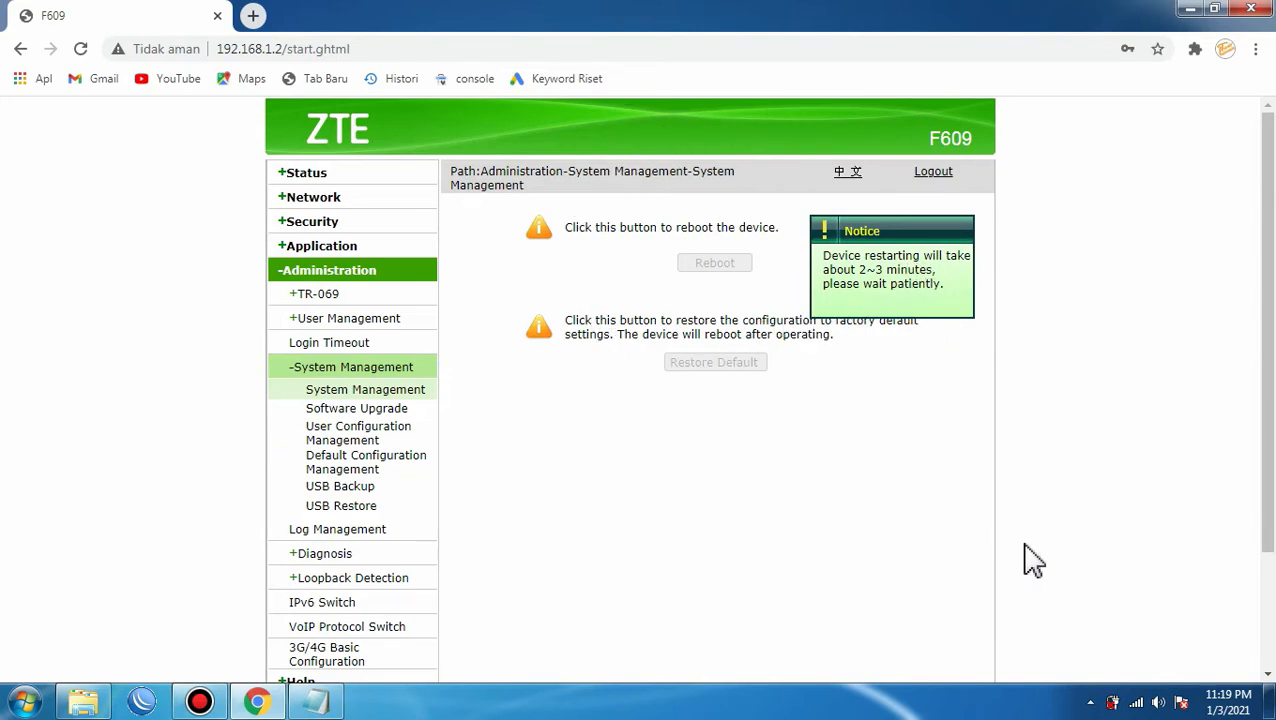
click(1136, 702)
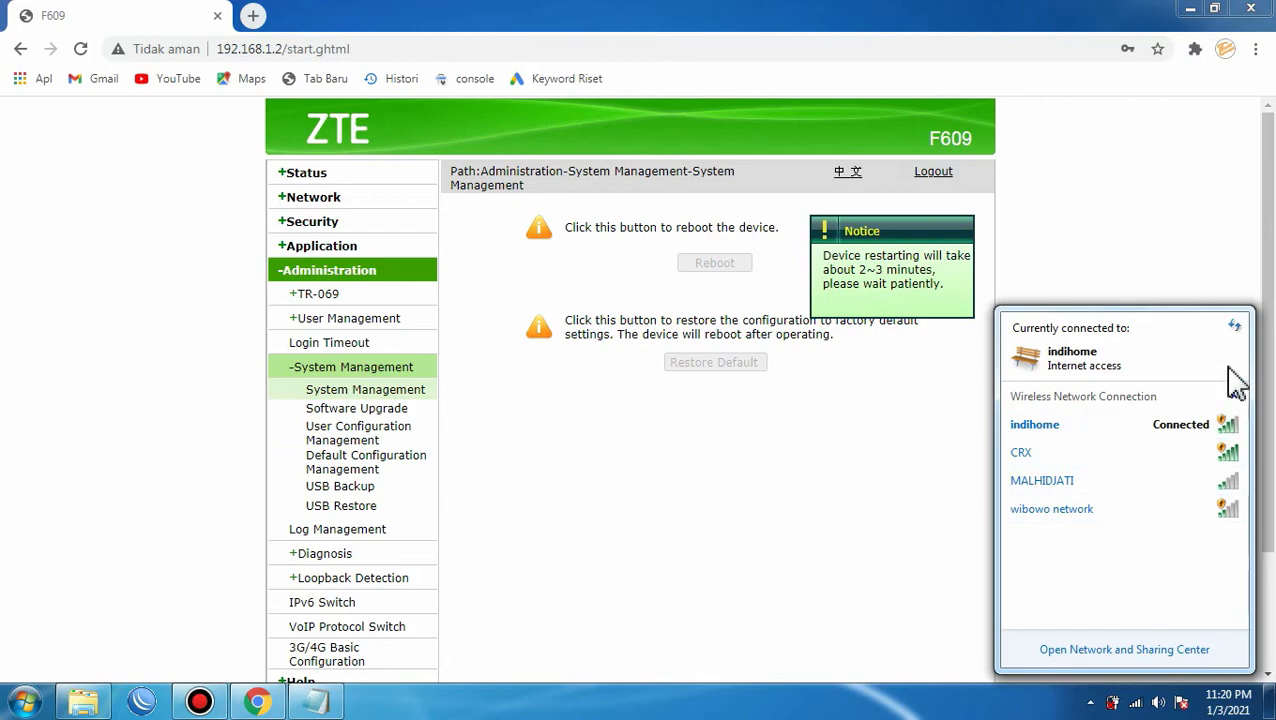
Refresh the Wi-Fi list, connect to wifi gratis, and reload the router admin page.
click(1234, 328)
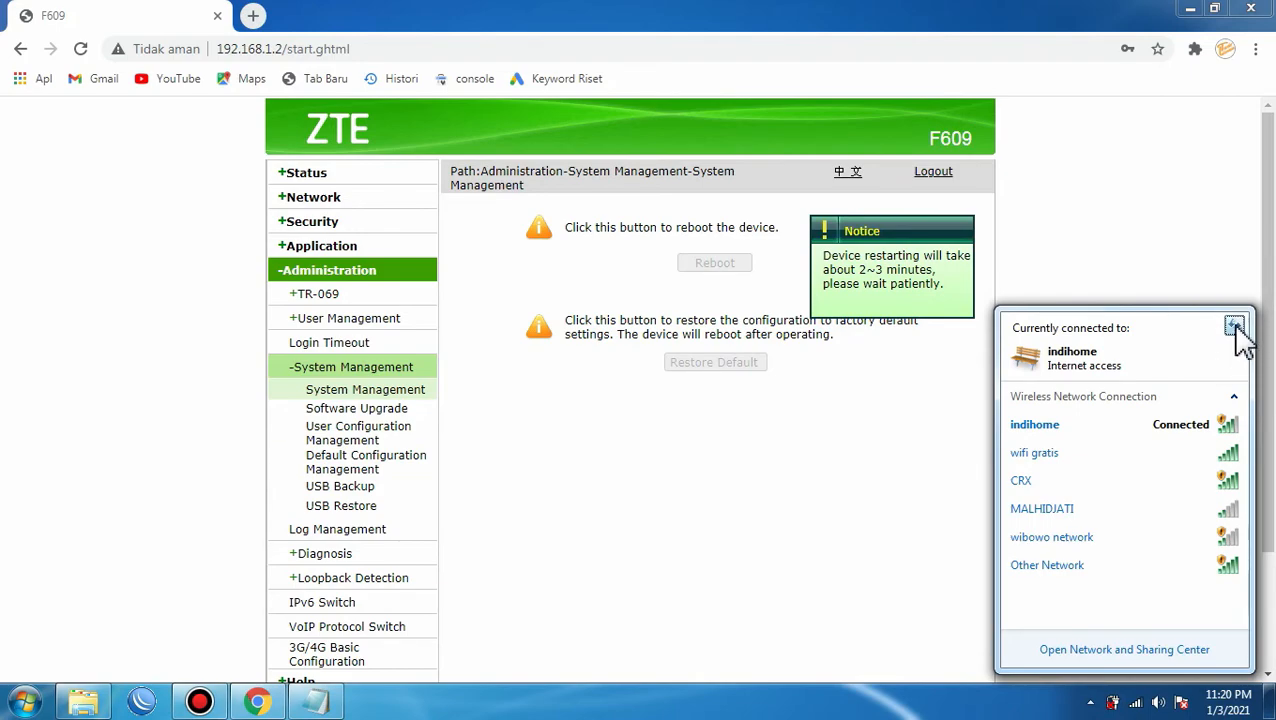
click(1236, 328)
mouse_move(1057, 466)
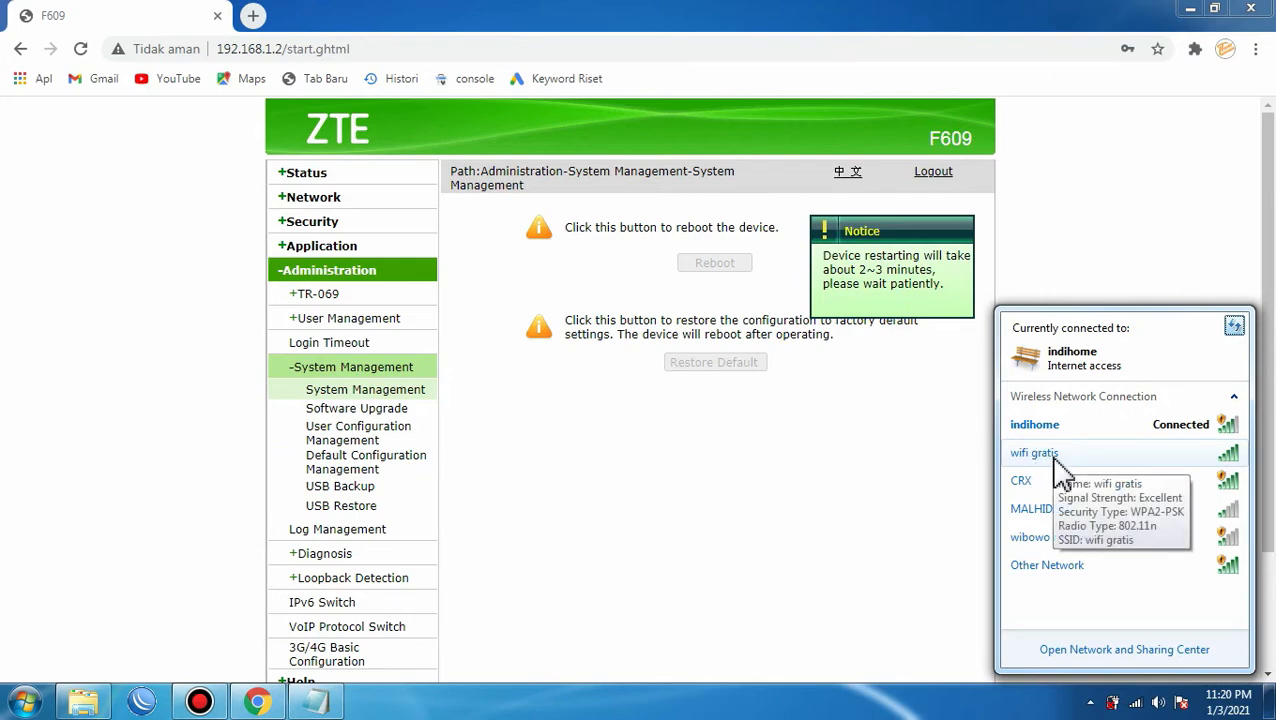
click(1105, 460)
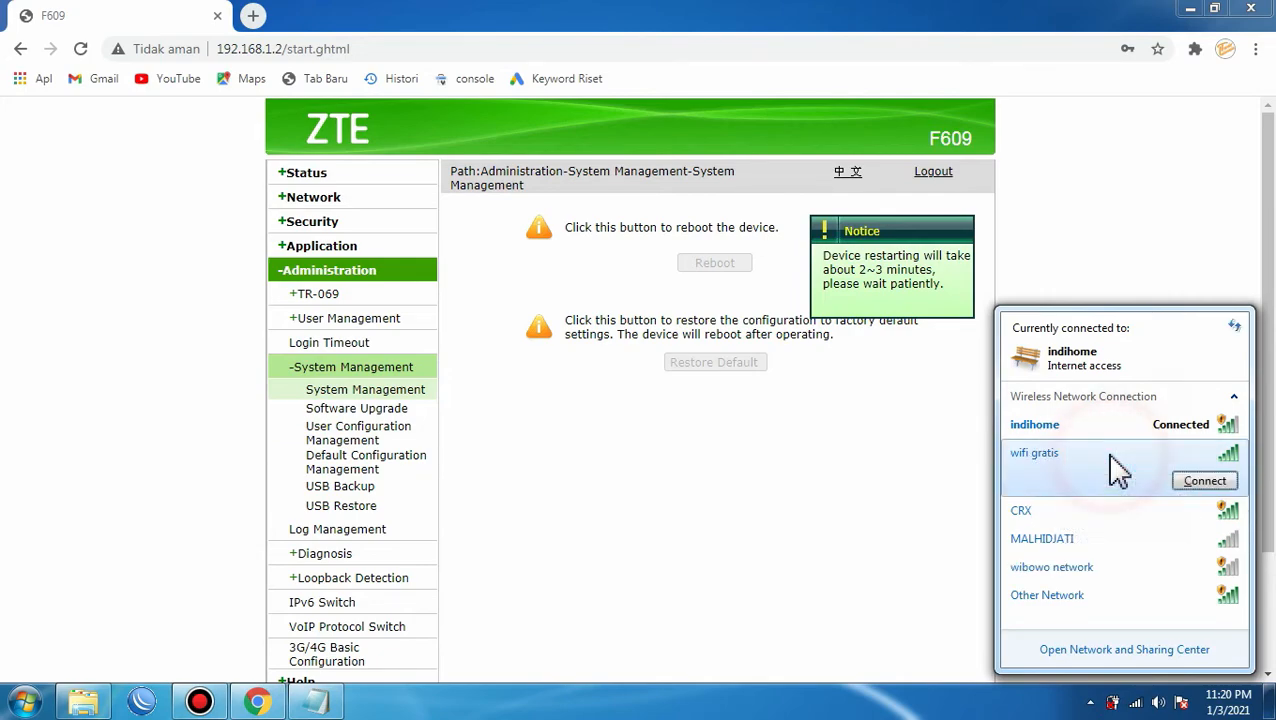
click(1204, 482)
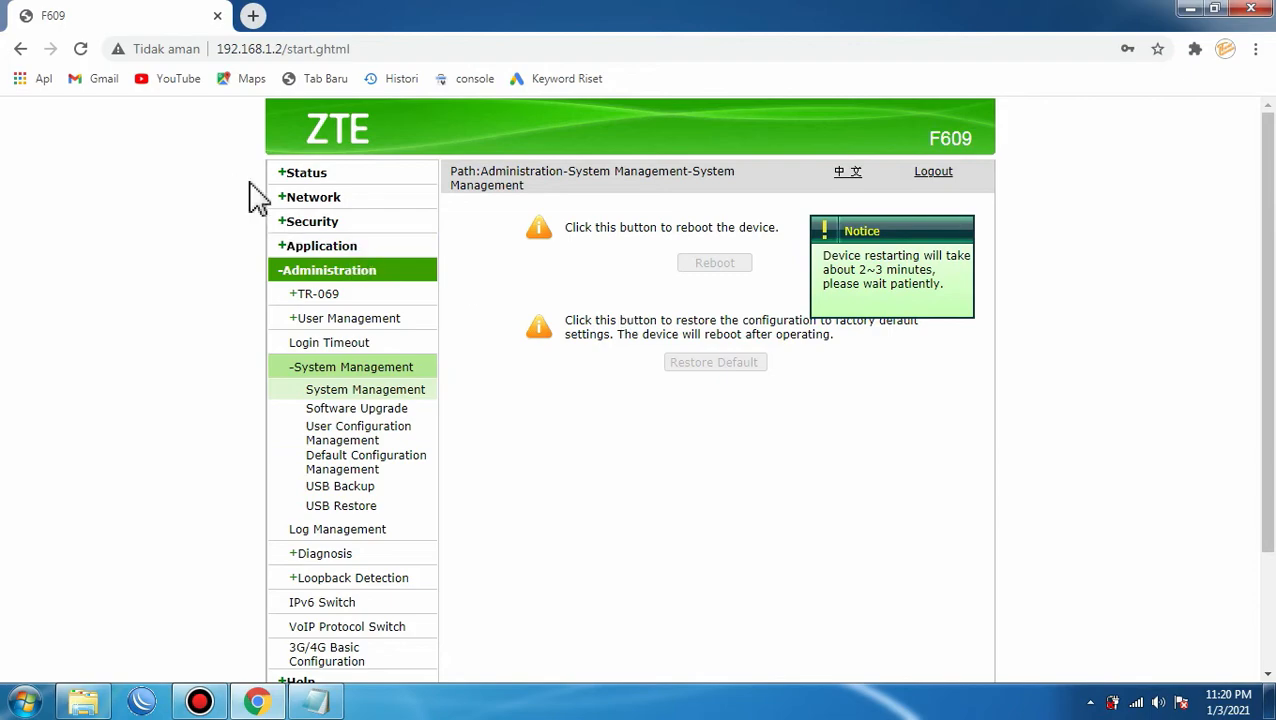
click(82, 49)
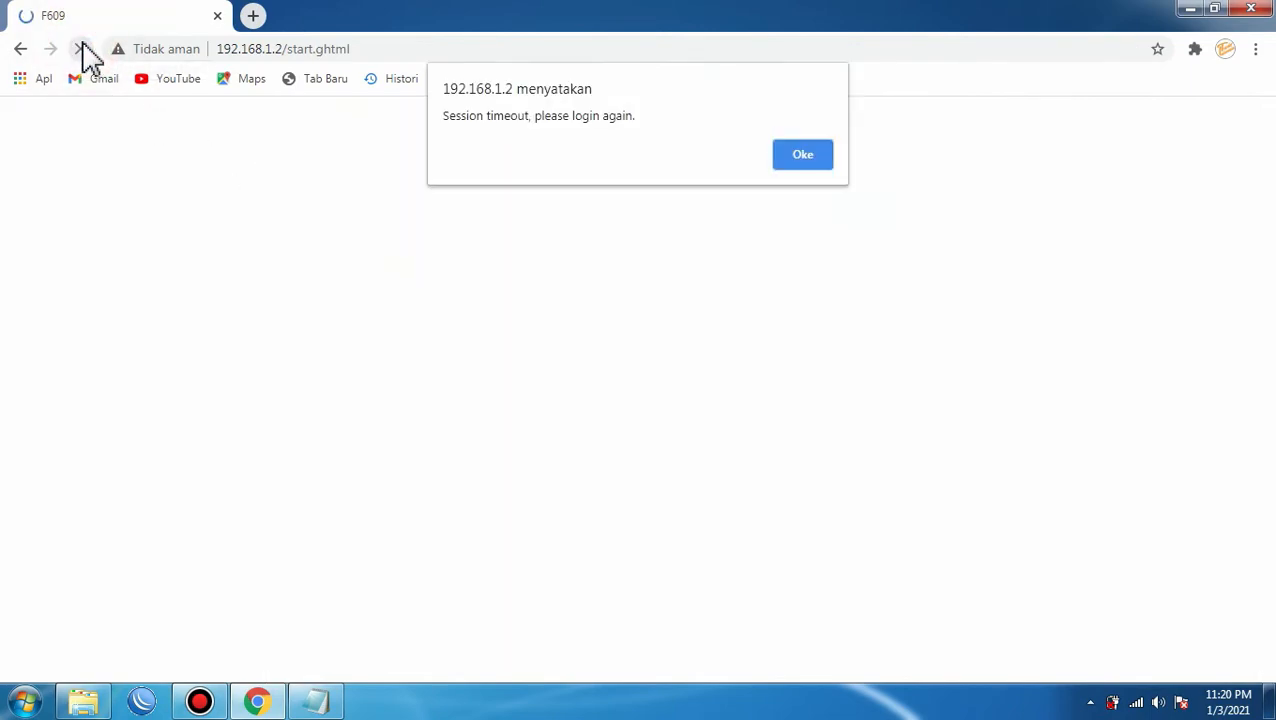
Dismiss the session timeout alert and log back in as admin with the account password.
click(800, 160)
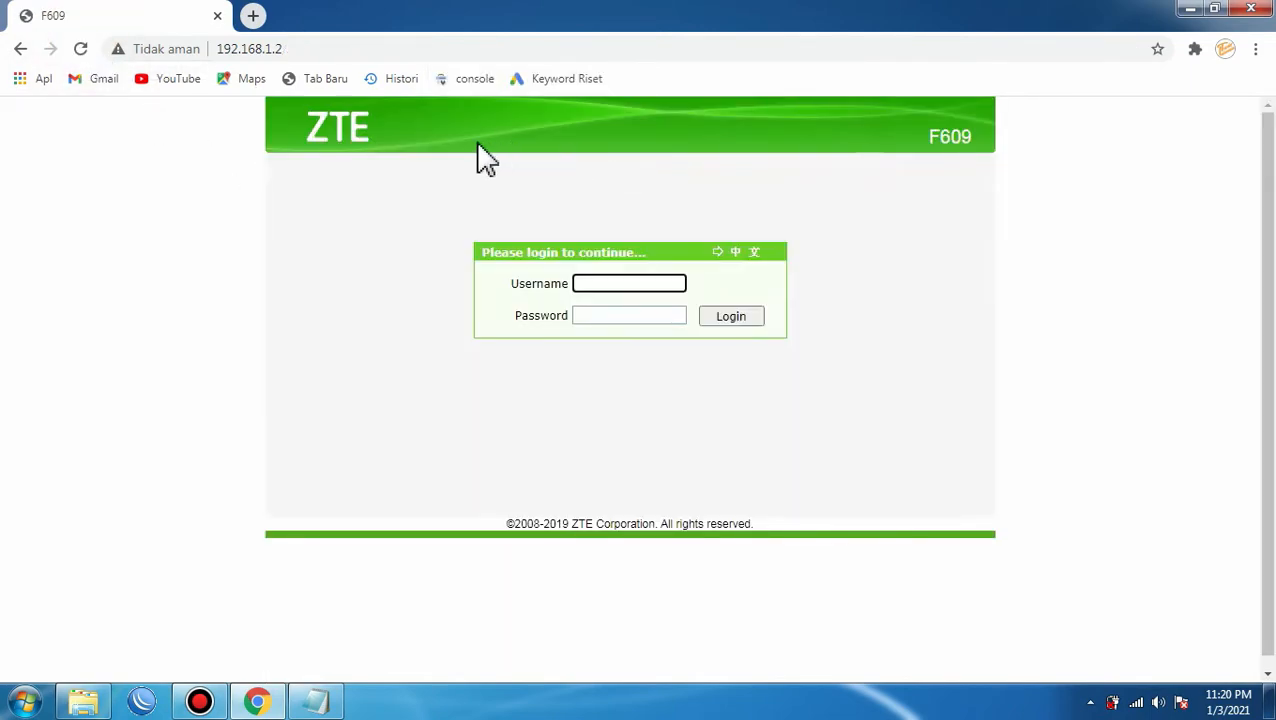
click(623, 282)
text(admin)
click(600, 315)
text(*******)
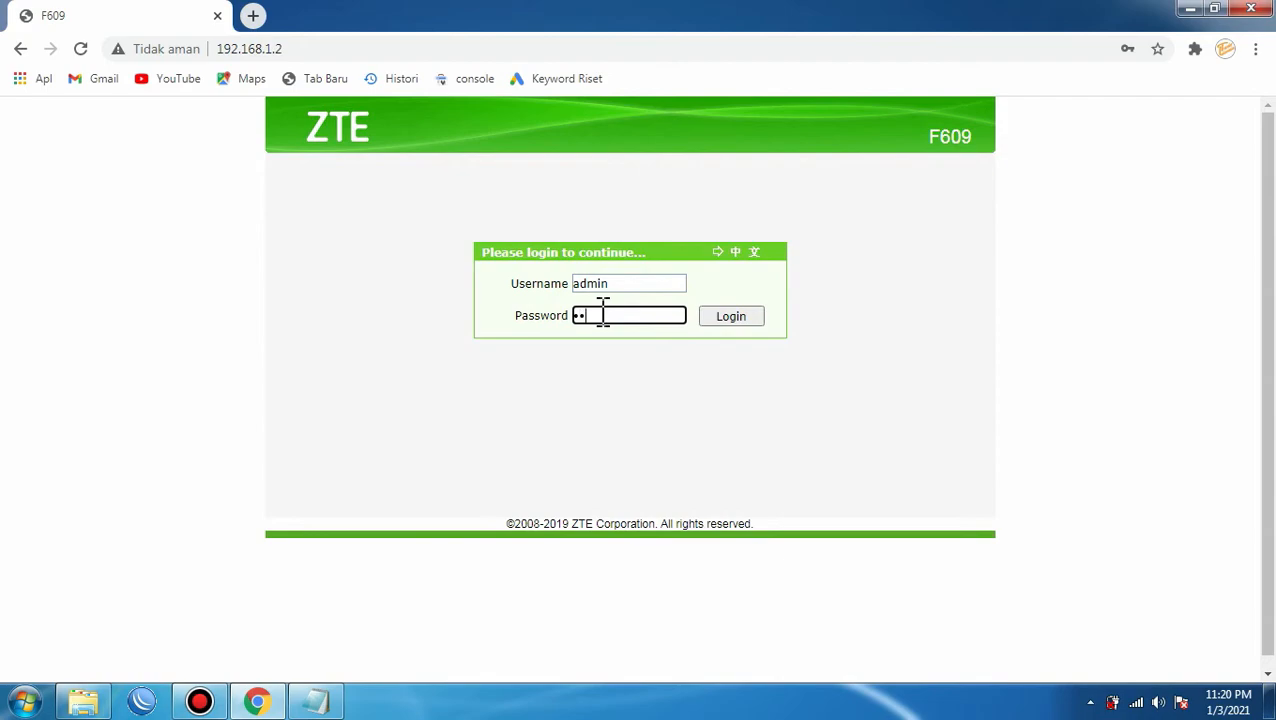
text(*****)
key(Return)
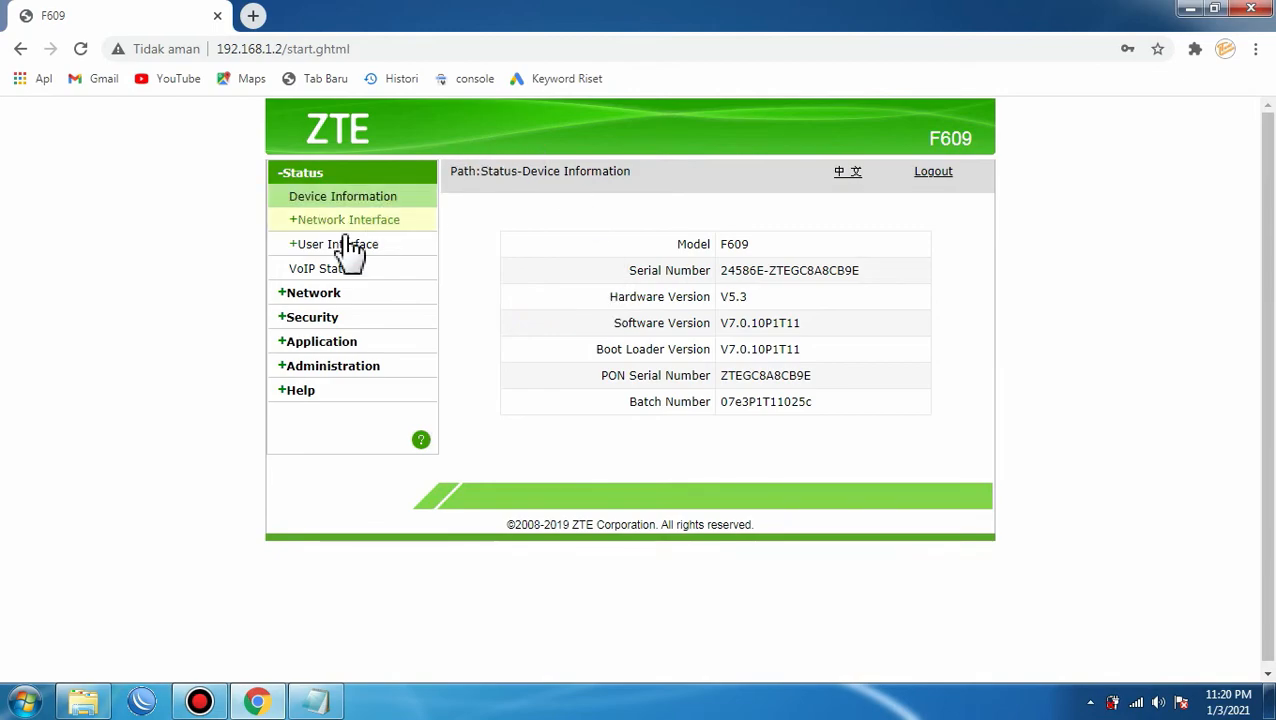
Return to Network > WLAN > Access Control List and confirm SSID1's 3a:4d:ba:b6:bf:3f entry.
click(322, 294)
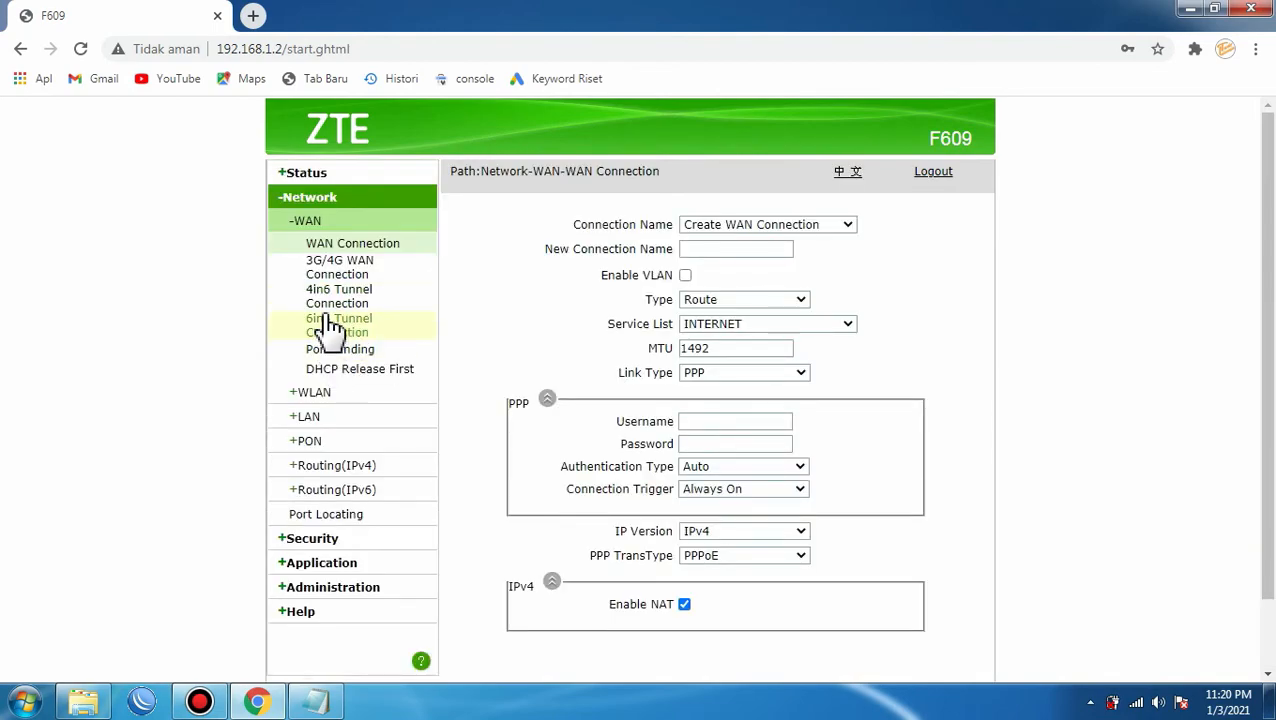
click(310, 392)
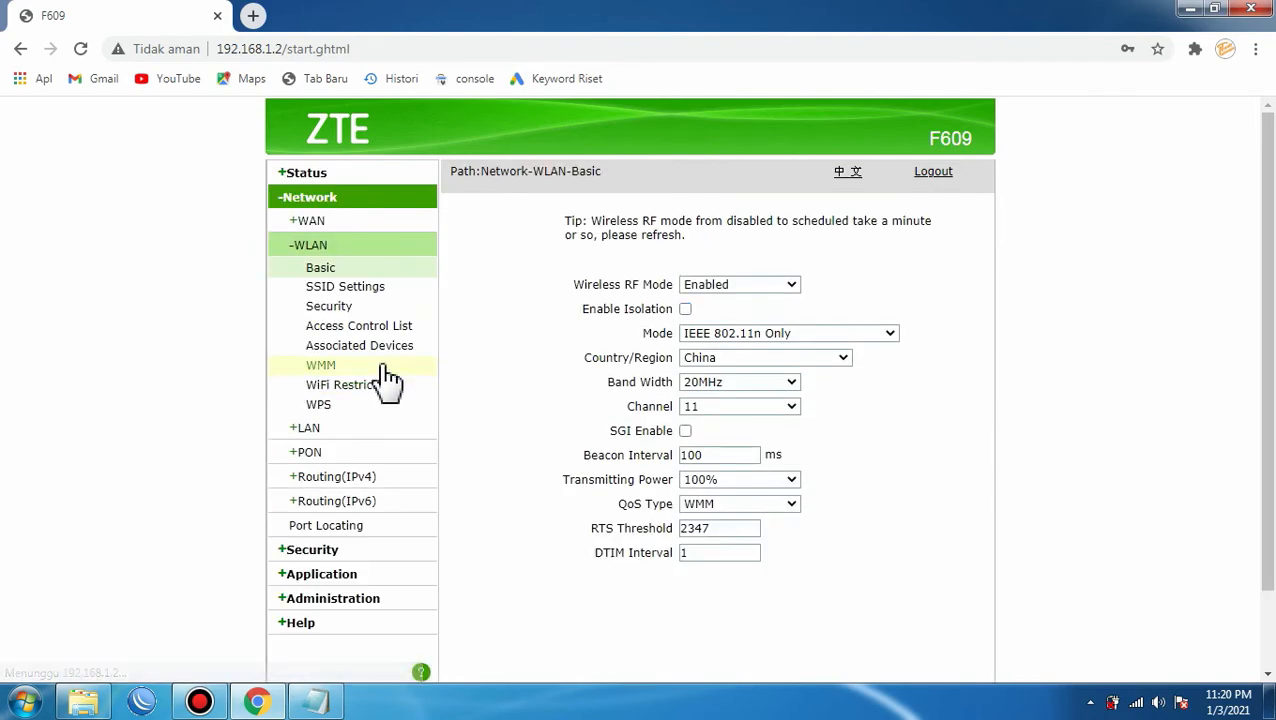
click(370, 330)
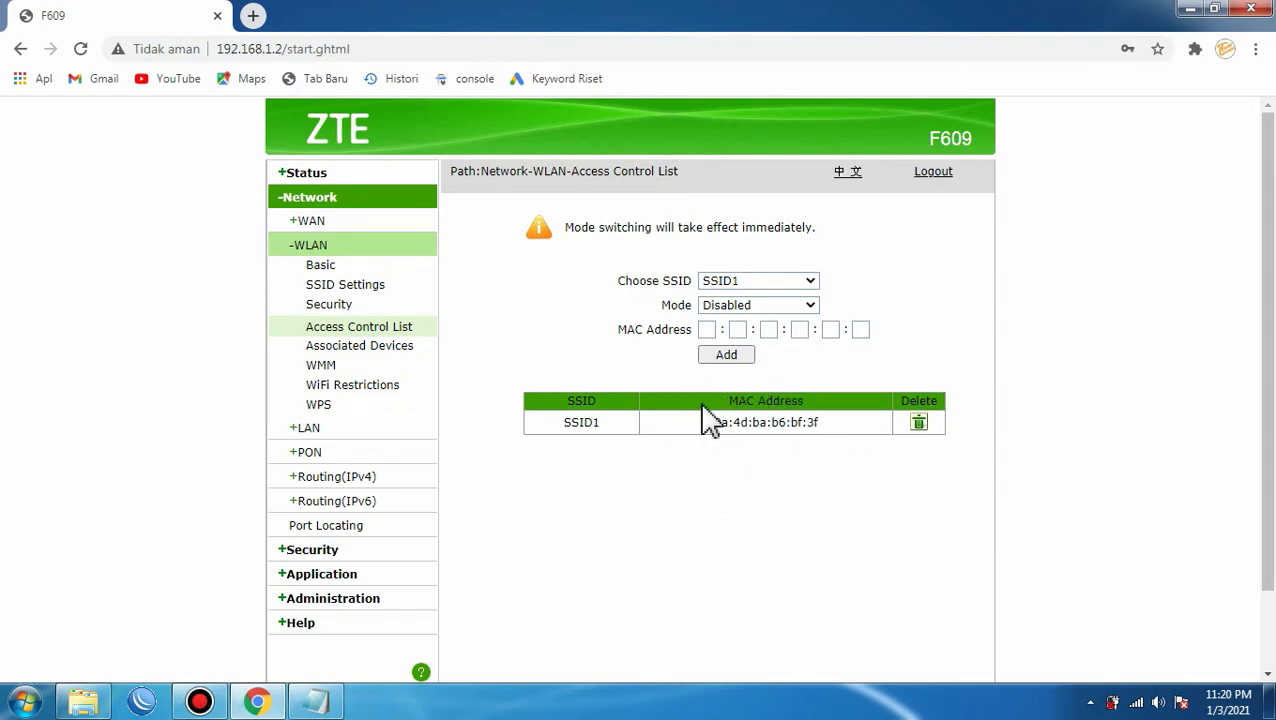
click(1186, 10)
Refresh the desktop, then close the untitled MAC-address note in Notepad without saving.
right_click(711, 132)
click(757, 222)
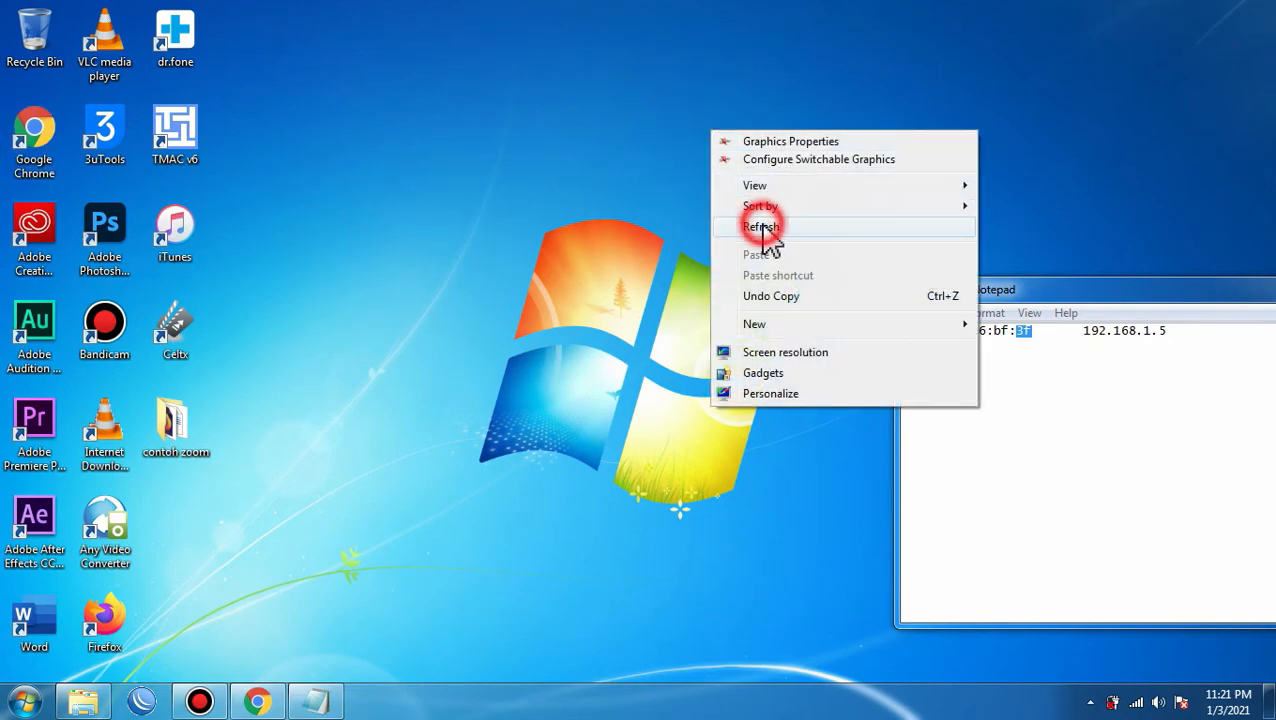
drag(1052, 292, 845, 292)
click(1000, 267)
click(673, 356)
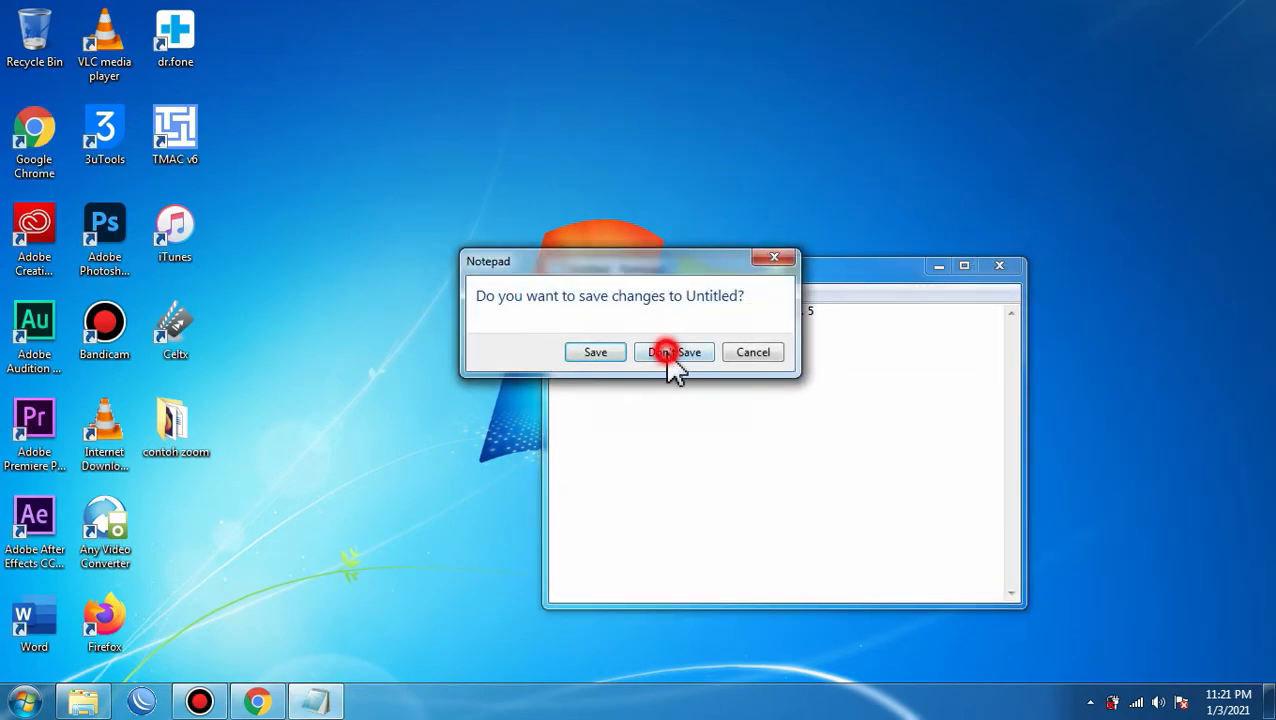